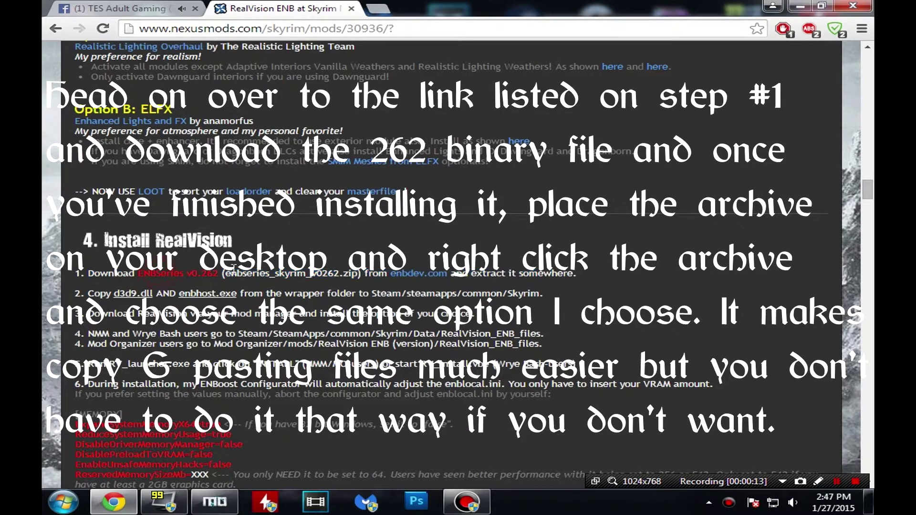
Open the enbdev.com link from the RealVision install instructions in a new tab and go to the v0.262 page.
right_click(424, 274)
click(457, 283)
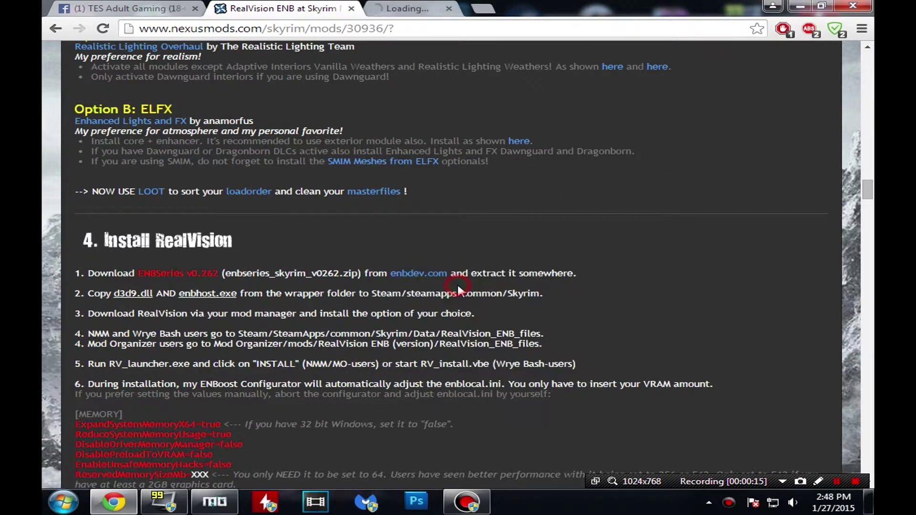
click(415, 9)
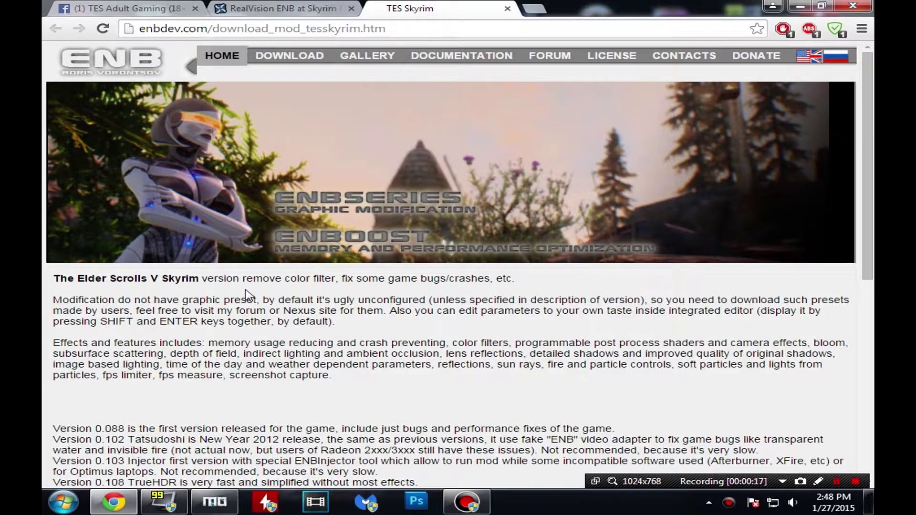
scroll(246, 294, down, 8)
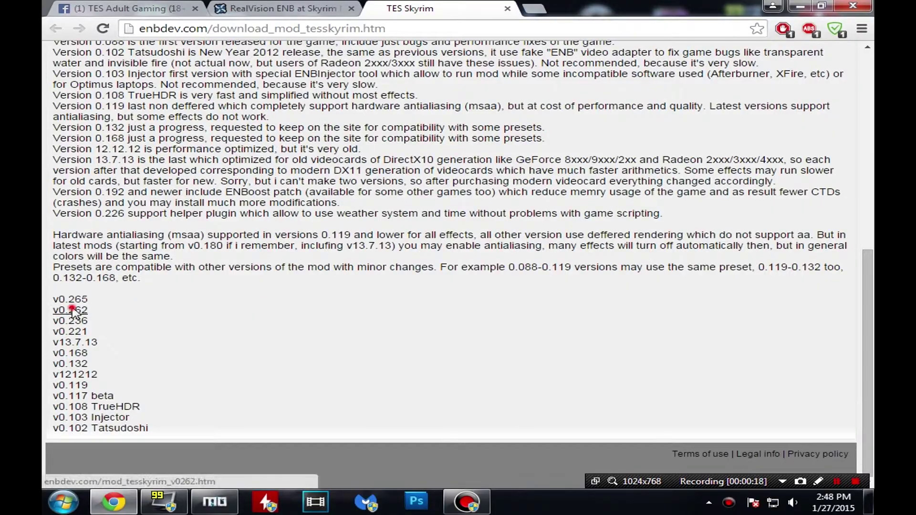
click(72, 310)
Download the ENBSeries v0.262 archive from the end of its version page.
scroll(181, 323, down, 5)
scroll(182, 322, down, 15)
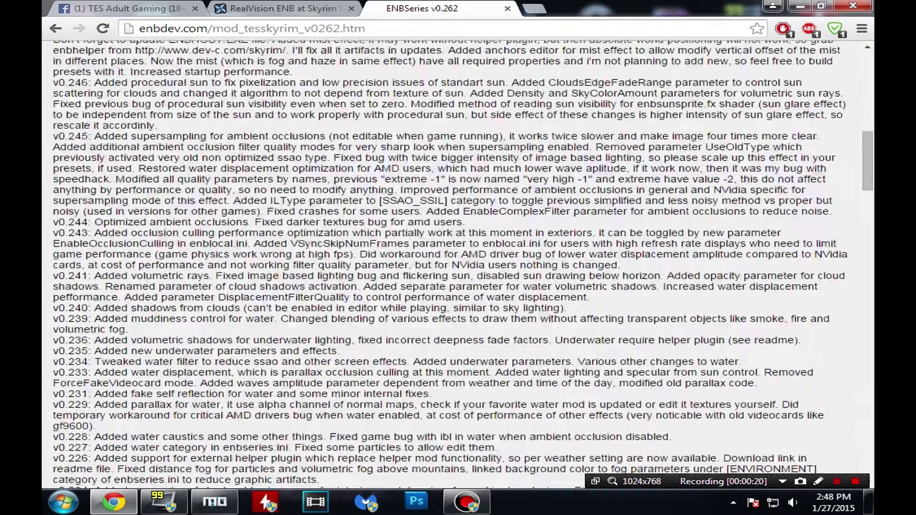
drag(868, 213, 868, 448)
click(62, 425)
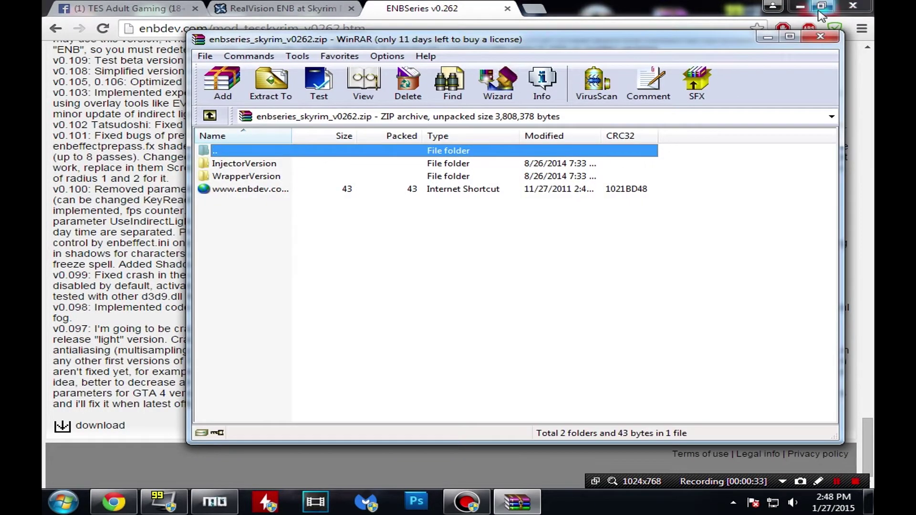
Minimize the browser and delete the old enbseries_skyrim_v0265 folder from the desktop.
click(796, 8)
click(76, 446)
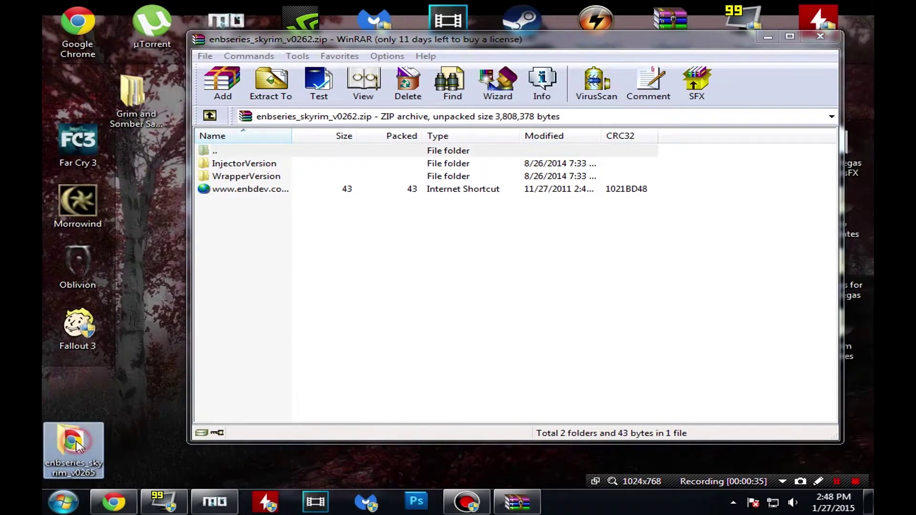
key(Delete)
key(Return)
click(47, 458)
key(Delete)
key(Return)
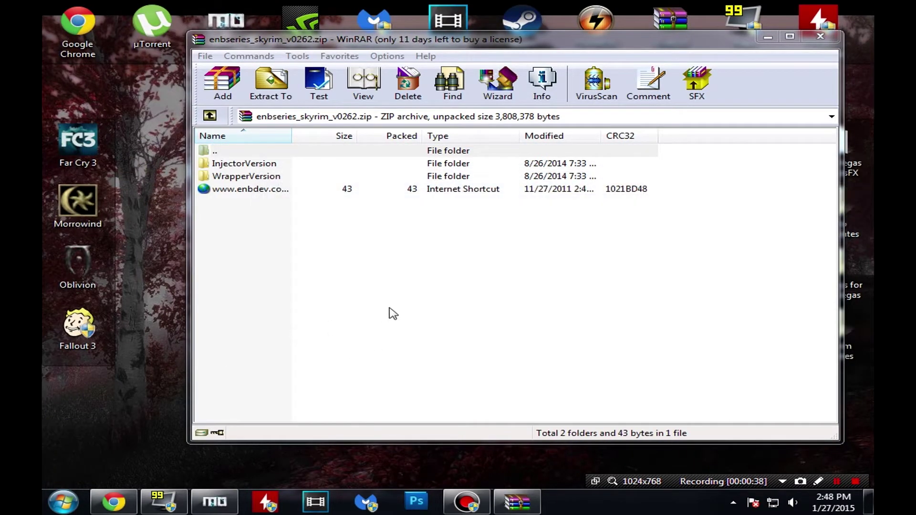
Copy enbseries_skyrim_v0262.zip from WinRAR to the desktop and extract it into its own enbseries_skyrim_v0262 folder.
click(392, 311)
key(BackSpace)
drag(290, 228, 95, 439)
click(819, 37)
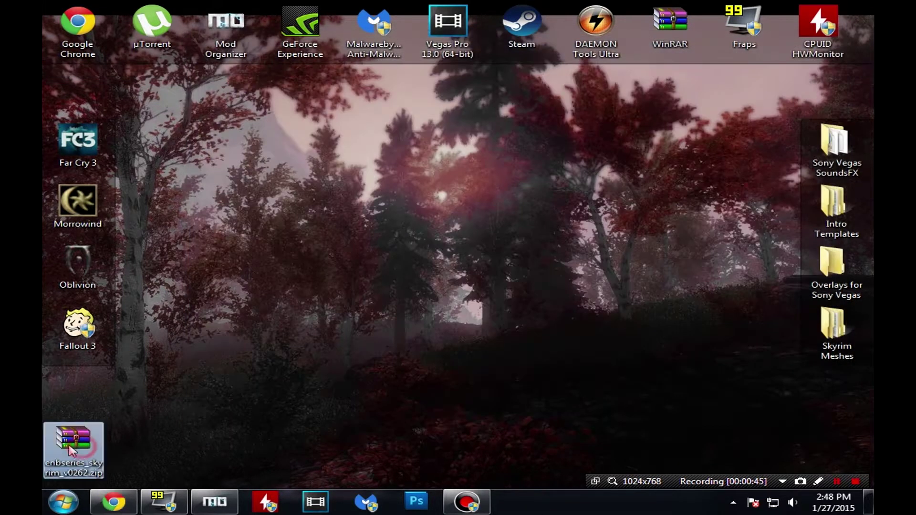
right_click(72, 451)
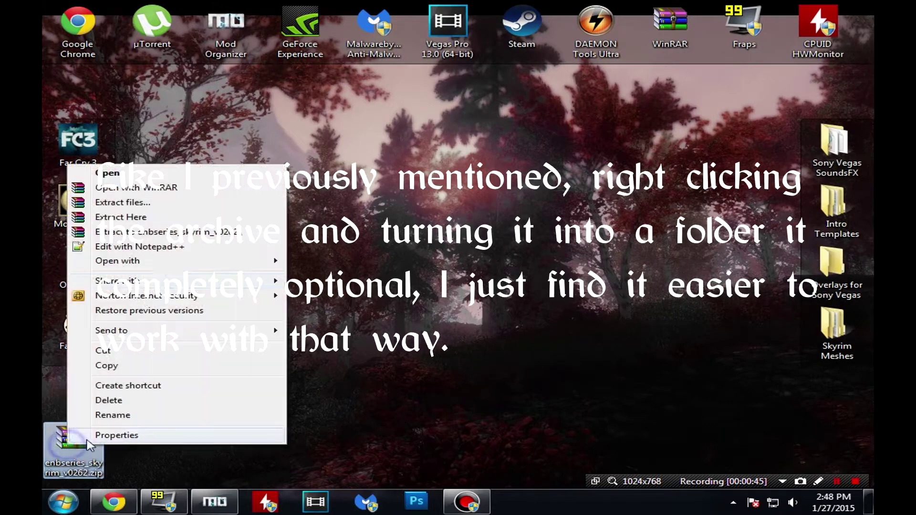
click(158, 233)
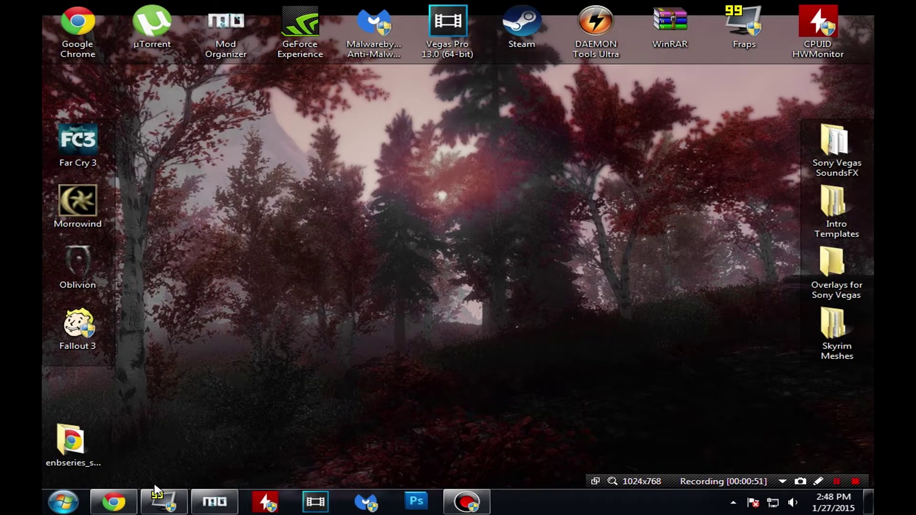
Close the ENBSeries page and highlight the RealVision instruction about copying d3d9.dll and enbhost.exe to the Skyrim folder.
click(132, 504)
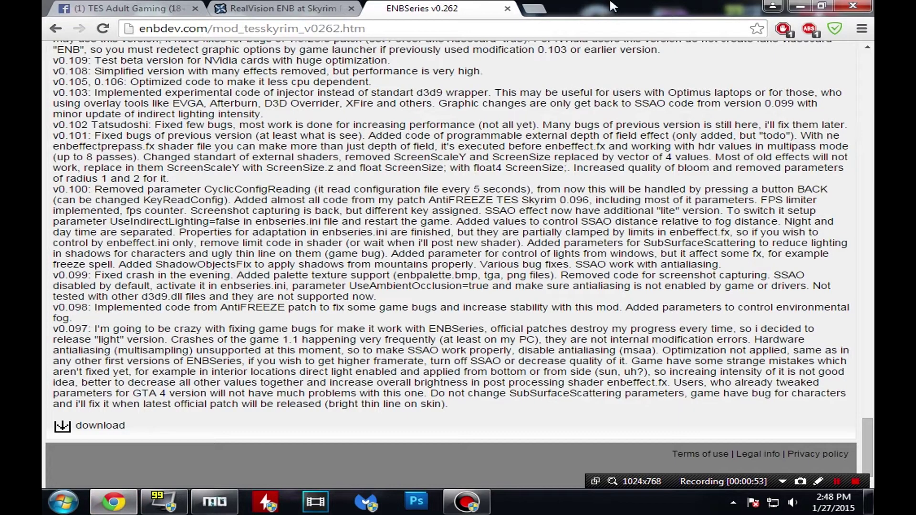
click(509, 8)
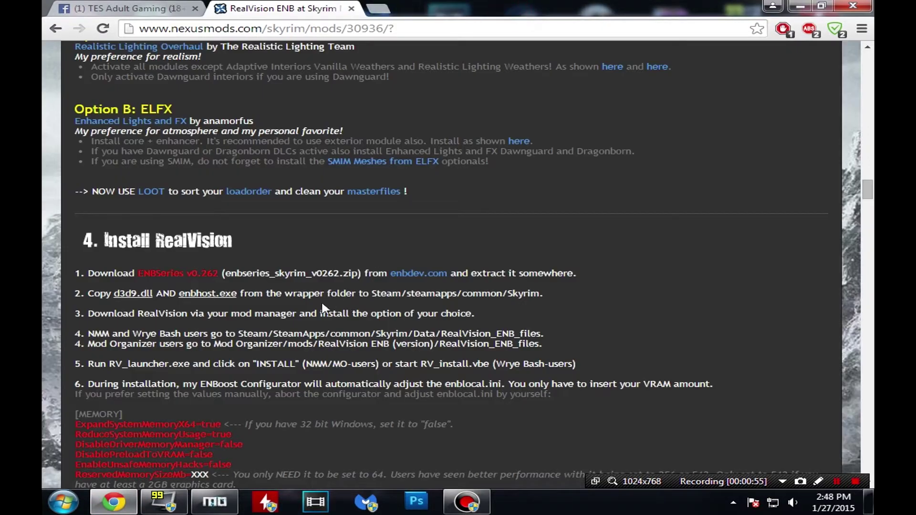
drag(91, 294, 561, 297)
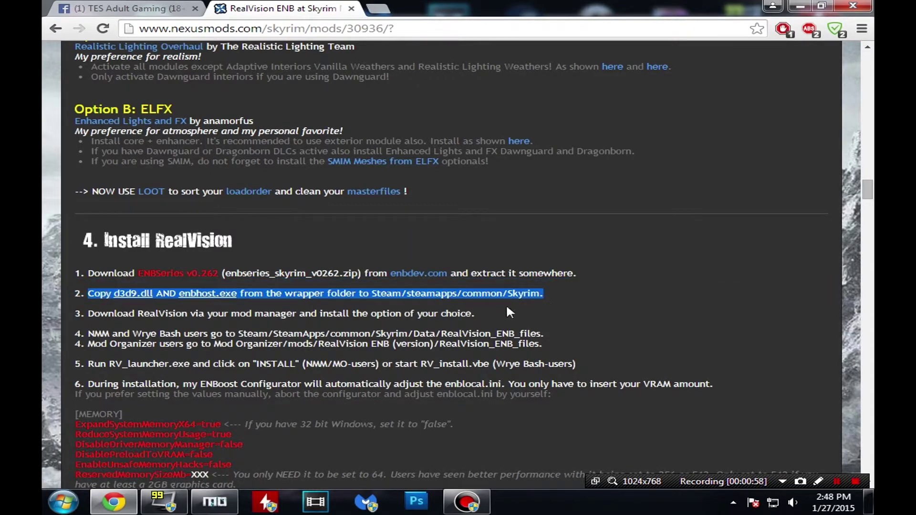
click(800, 7)
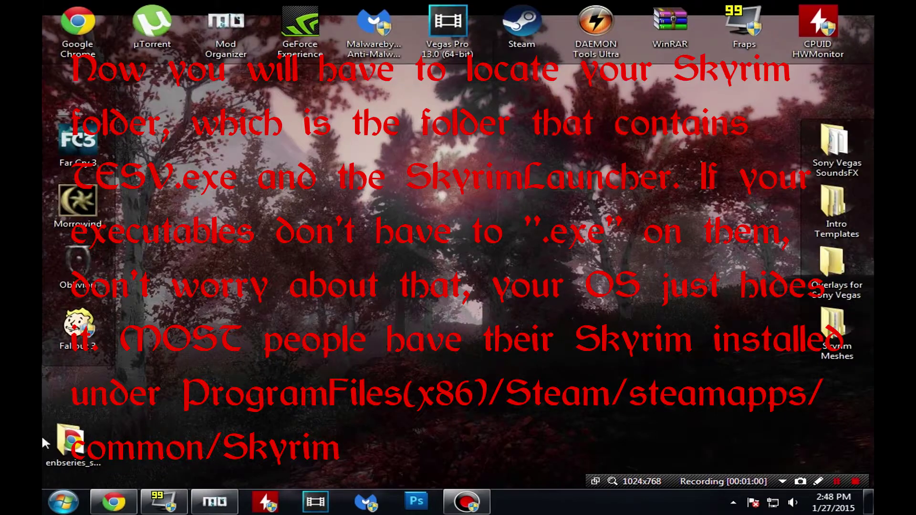
Open the Skyrim folder under Program Files (x86)/Steam/steamapps/common on drive C: and restore the window to a smaller size.
click(63, 503)
click(290, 336)
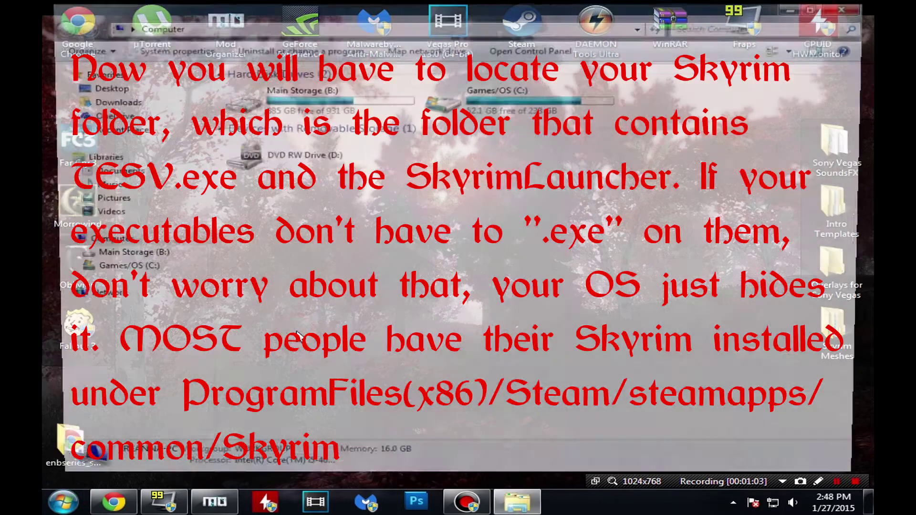
double_click(477, 98)
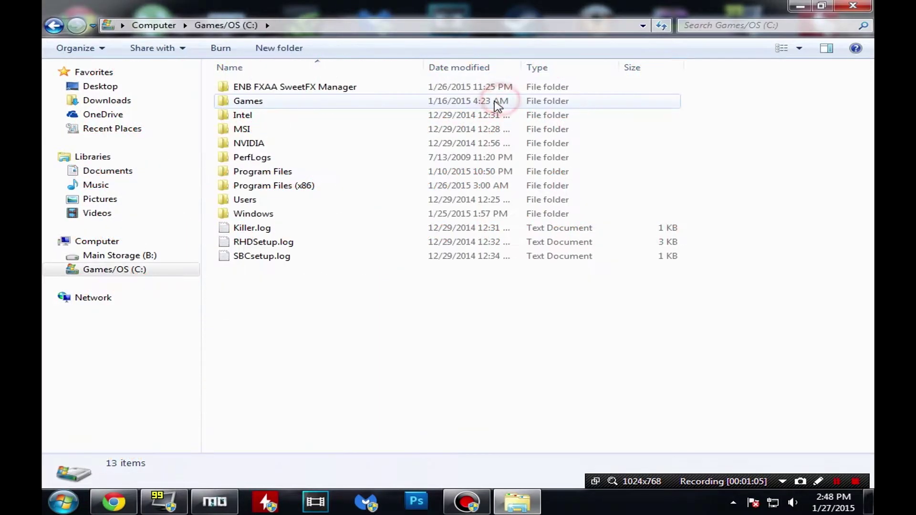
double_click(351, 186)
scroll(351, 188, down, 2)
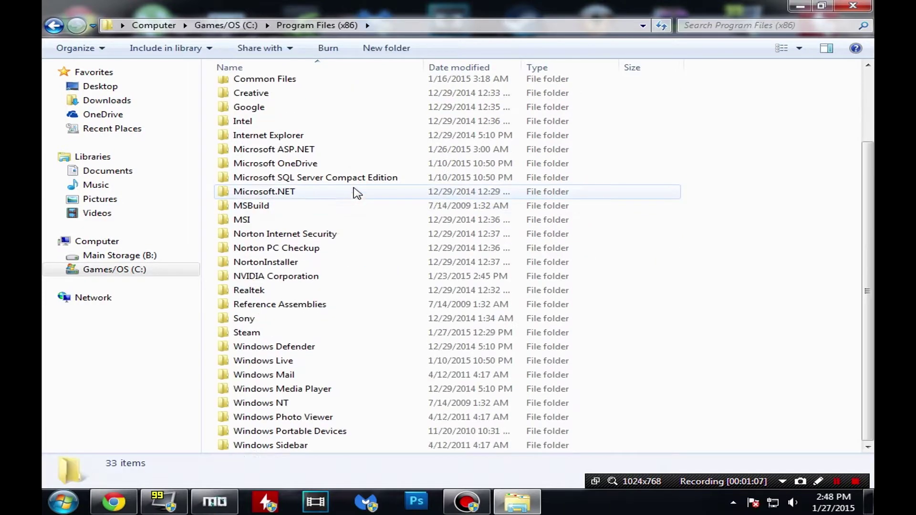
double_click(289, 332)
double_click(286, 341)
click(297, 87)
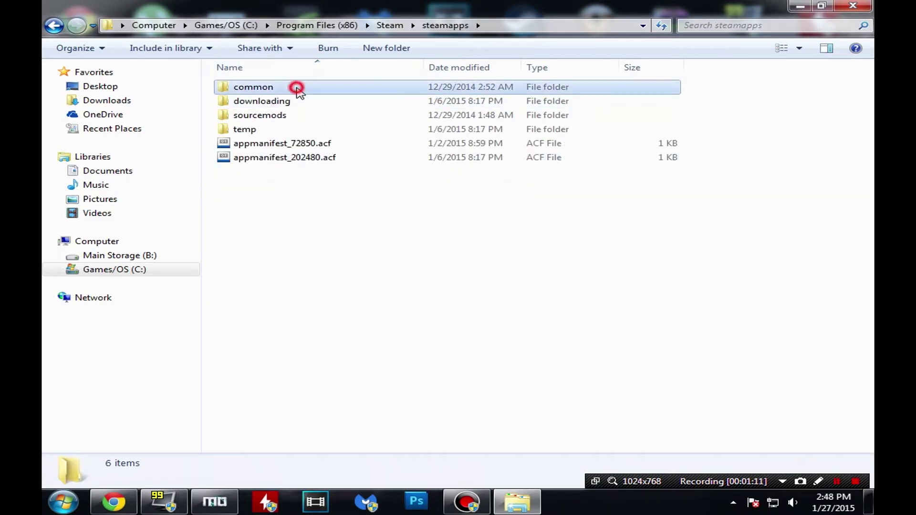
double_click(297, 88)
double_click(297, 87)
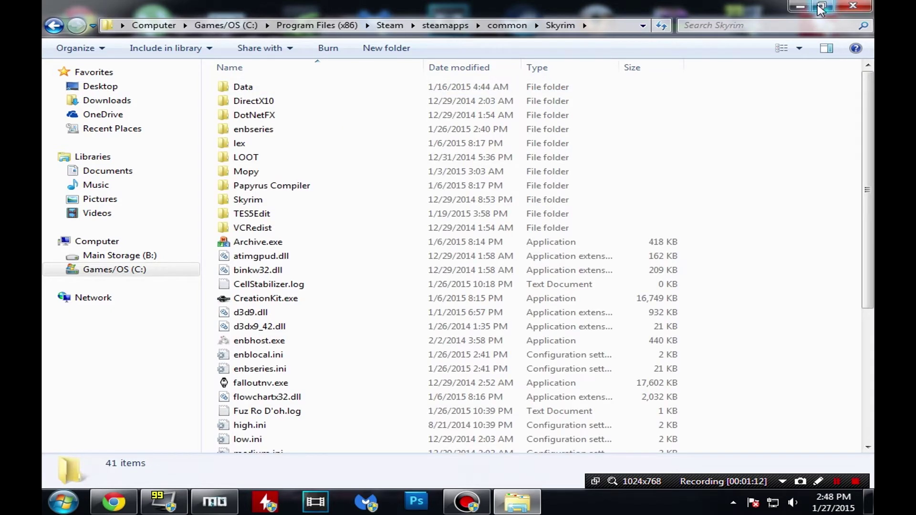
click(820, 7)
scroll(334, 244, down, 4)
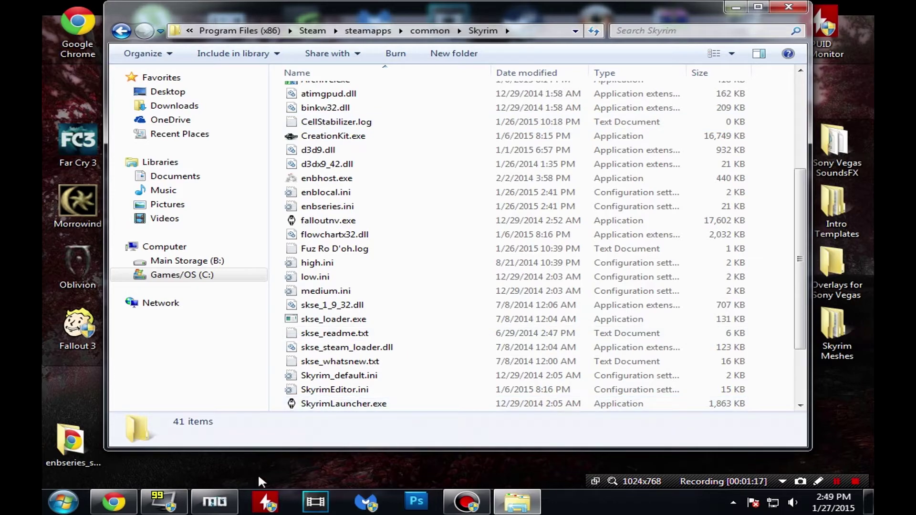
Switch to Mod Organizer, launch the FXAA - ENB - SweetFX Manager, remove the previous ENB files and close the manager.
click(215, 502)
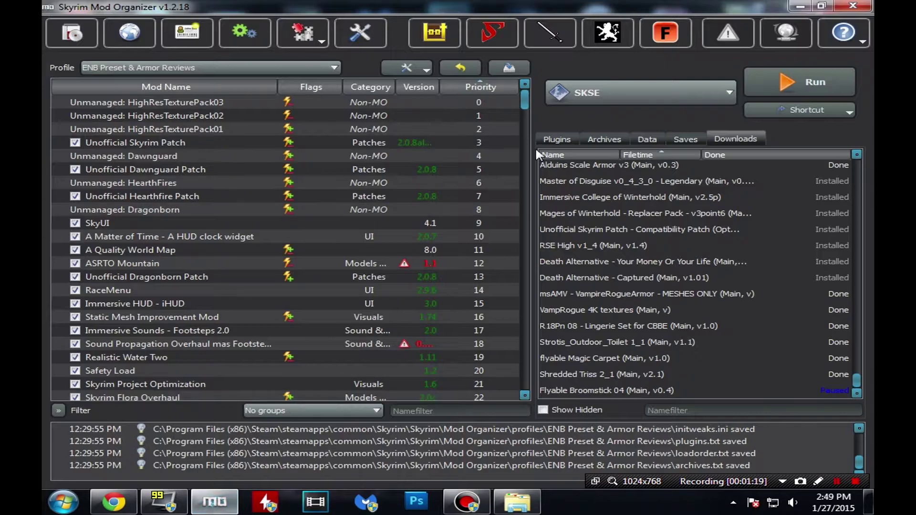
click(615, 37)
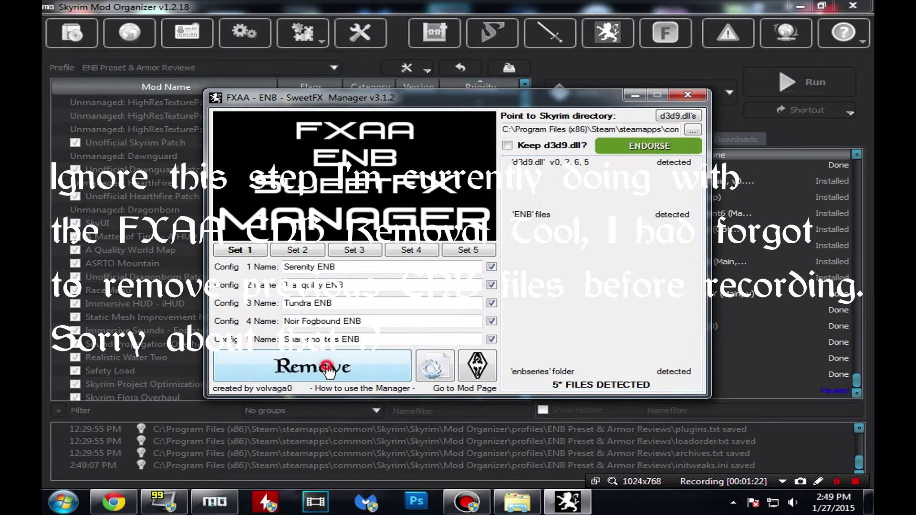
click(328, 368)
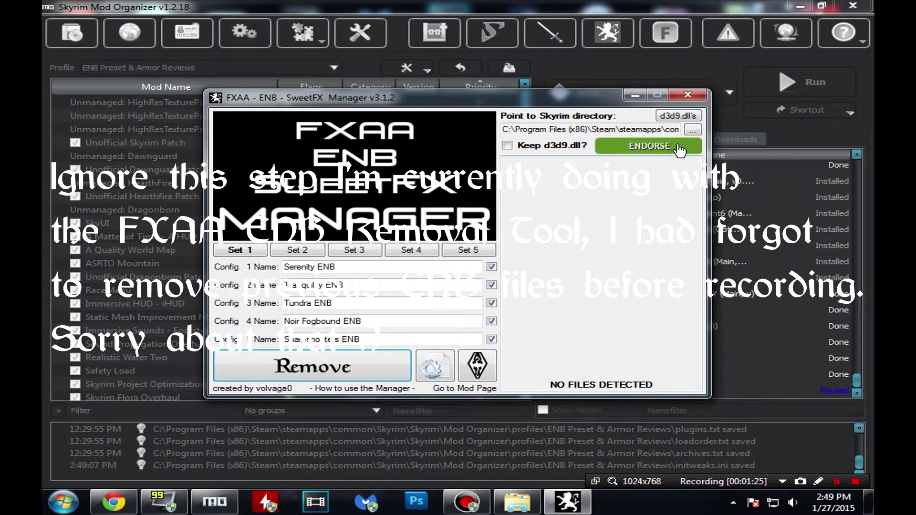
click(687, 95)
Copy d3d9.dll and enbhost.exe from the WrapperVersion folder of the extracted enbseries_skyrim_v0262 folder on the desktop.
click(517, 502)
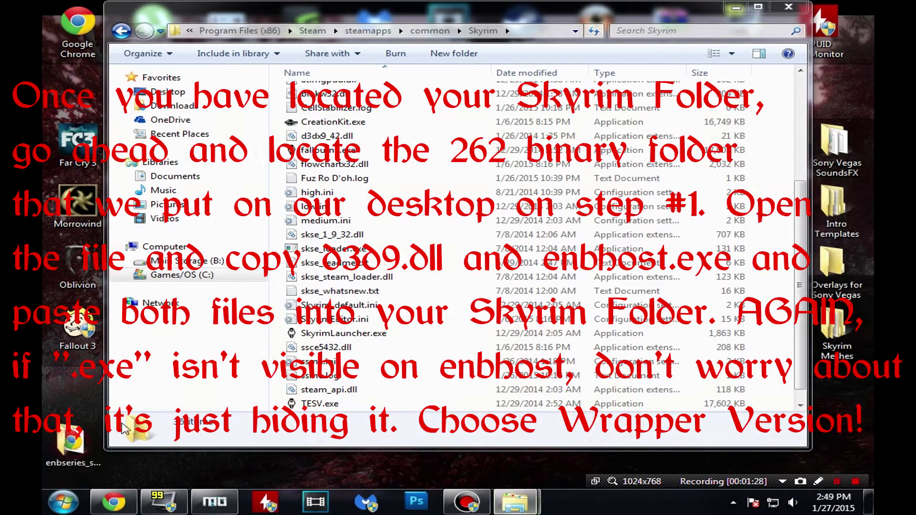
double_click(76, 443)
double_click(260, 101)
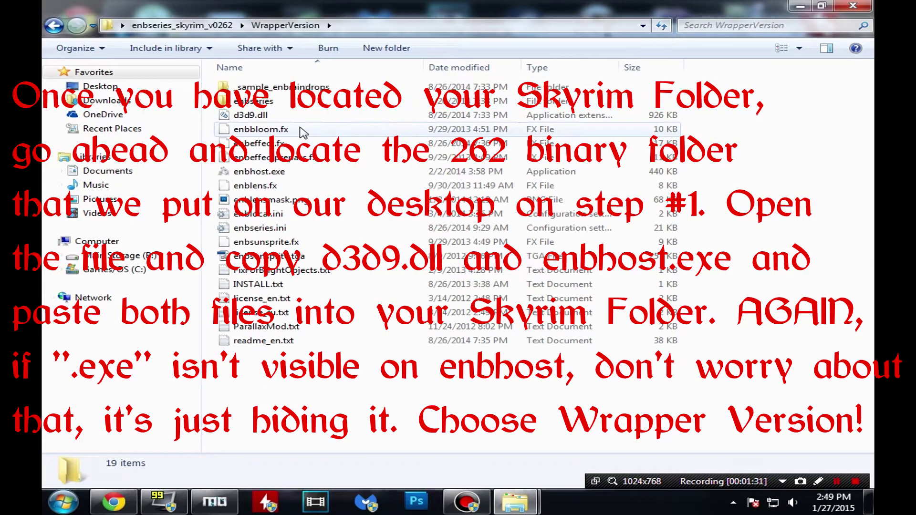
click(296, 116)
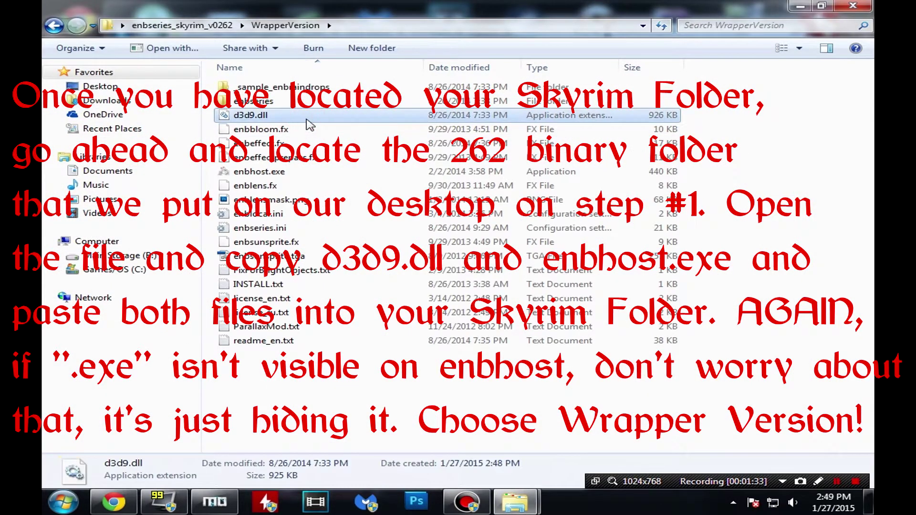
ctrl+click(337, 174)
right_click(335, 172)
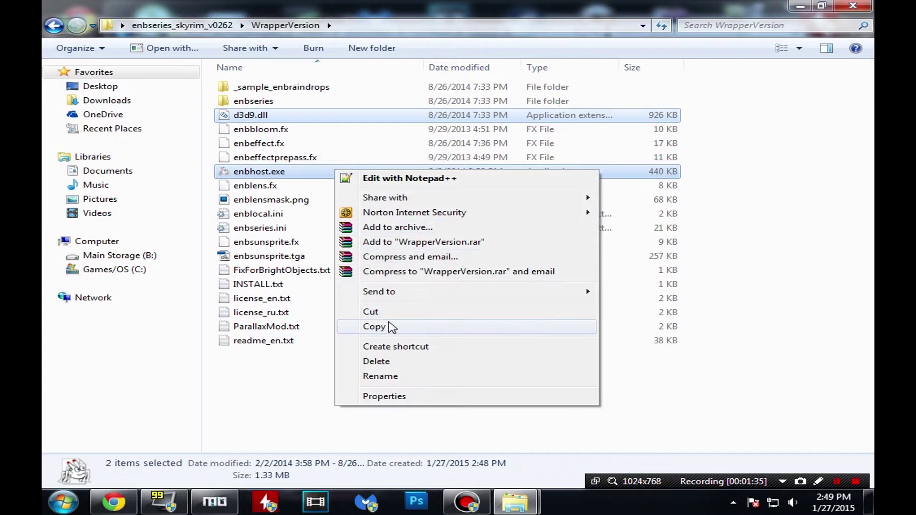
click(389, 325)
Close the WrapperVersion window, paste both copied files into the Skyrim folder and minimize its window.
click(853, 5)
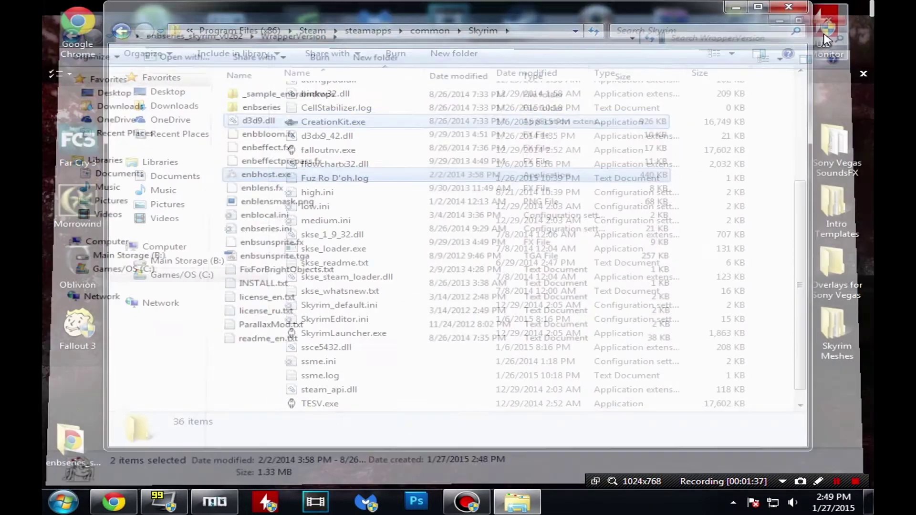
right_click(766, 222)
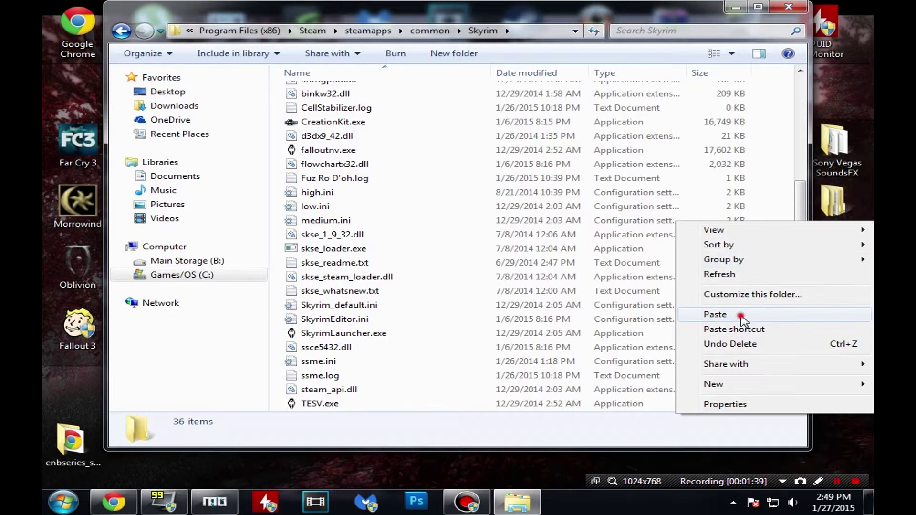
click(740, 315)
scroll(787, 289, up, 2)
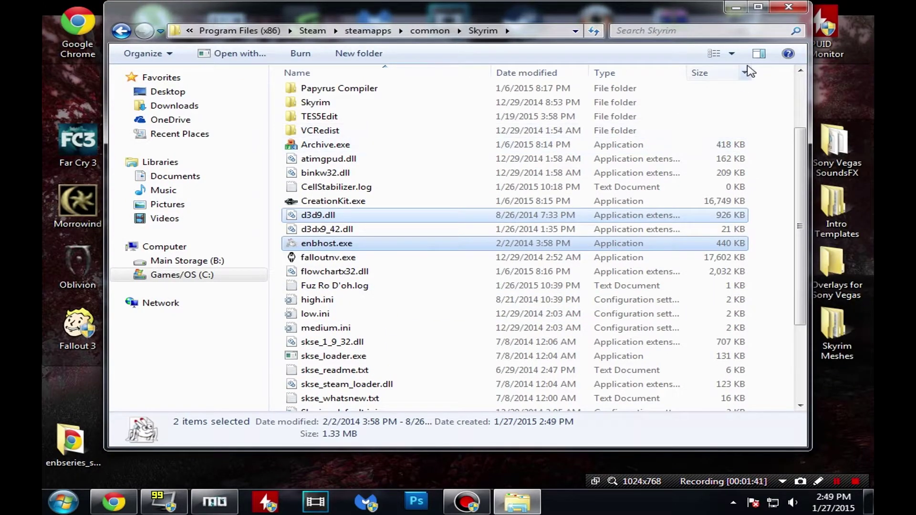
click(737, 8)
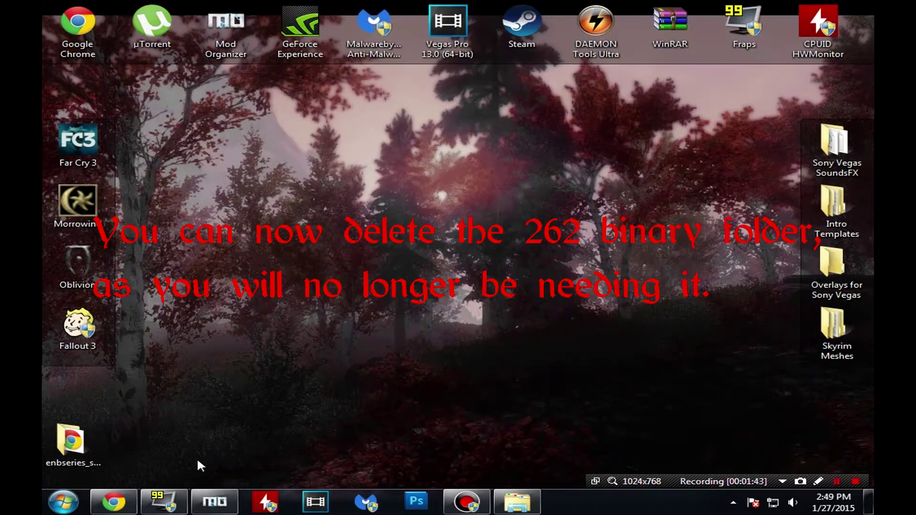
Return to the RealVision page in Chrome and highlight instruction 3 about downloading RealVision via the mod manager.
click(125, 507)
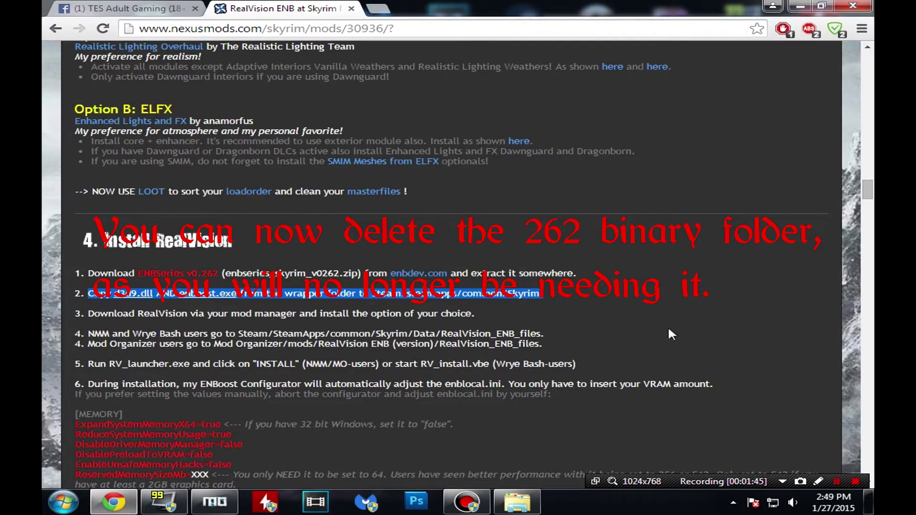
click(669, 329)
drag(88, 314, 475, 314)
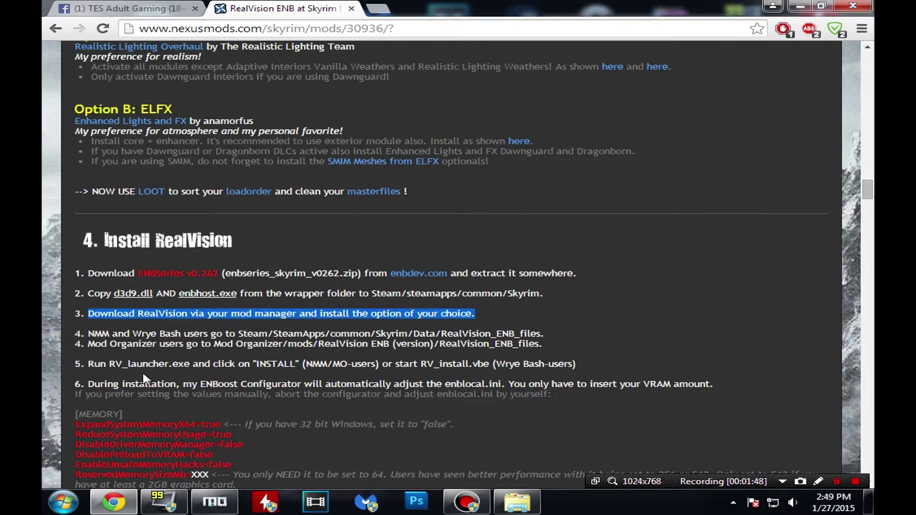
Open the list of downloadable files on the RealVision ENB mod page.
scroll(142, 370, up, 20)
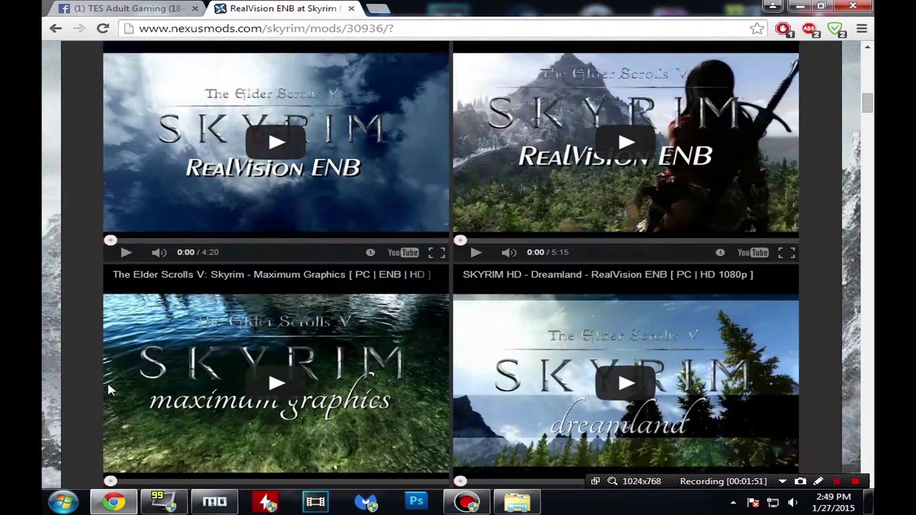
scroll(108, 382, up, 10)
click(153, 210)
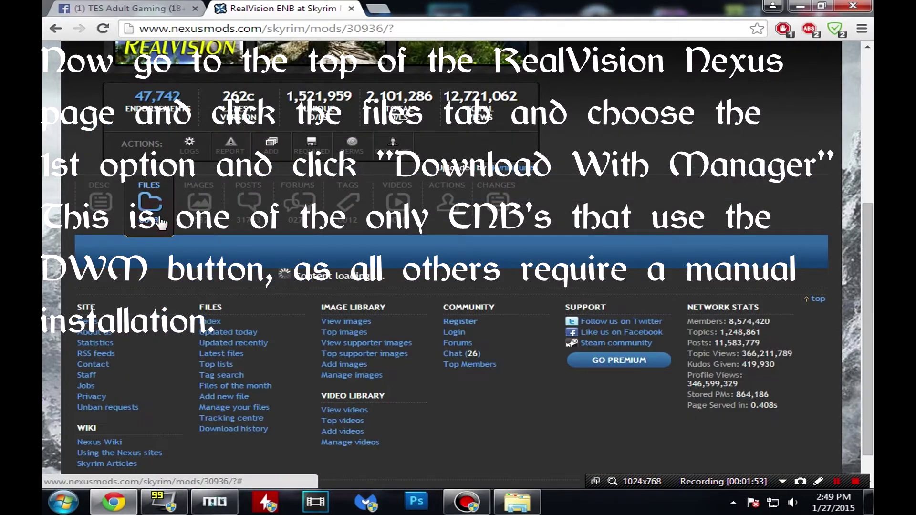
Download Autoinstaller for RealVision ENB 262c with the mod manager and switch to Mod Organizer to follow the download.
scroll(299, 301, down, 1)
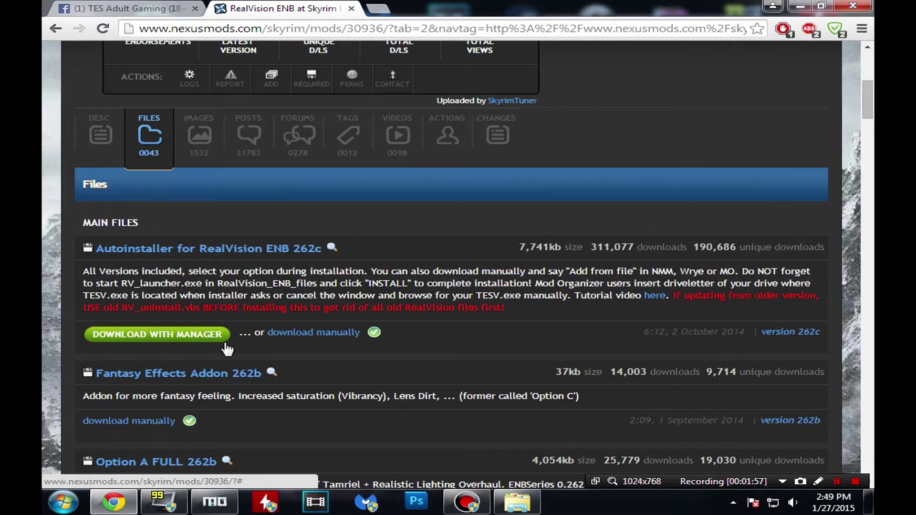
click(132, 336)
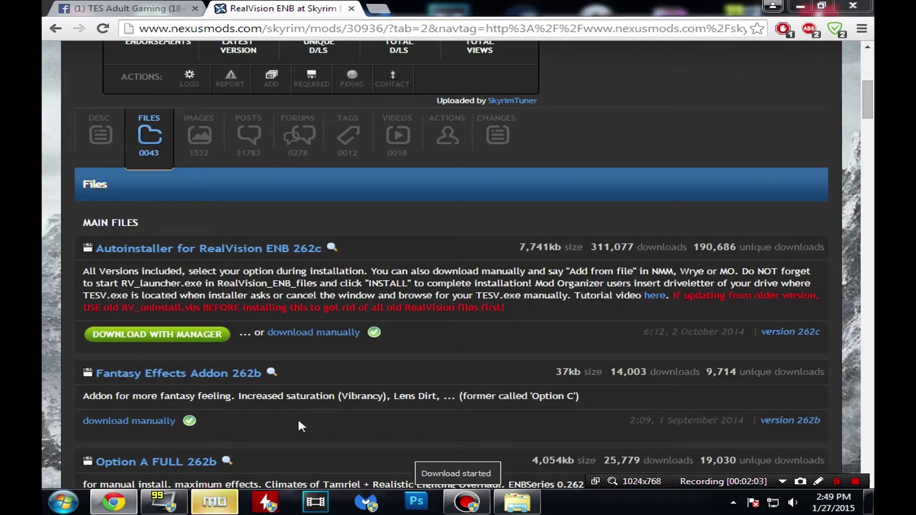
key(alt+Tab)
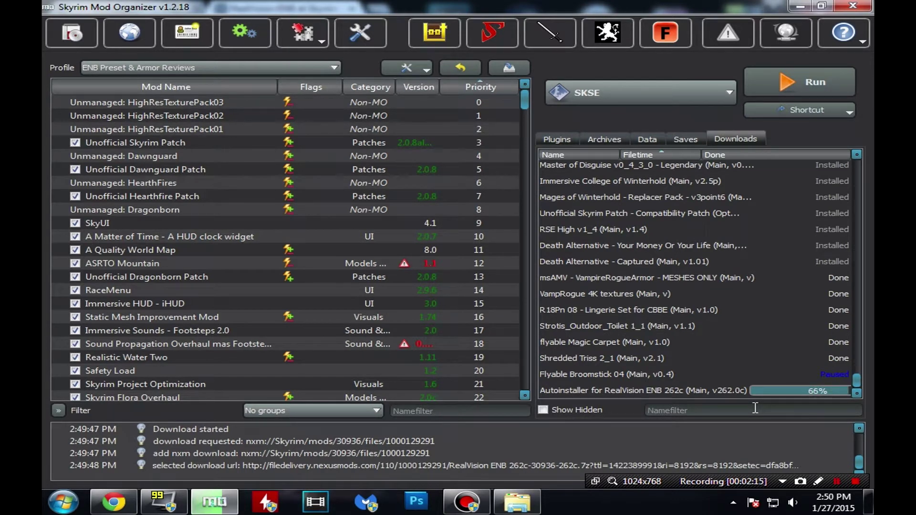
drag(522, 102, 556, 422)
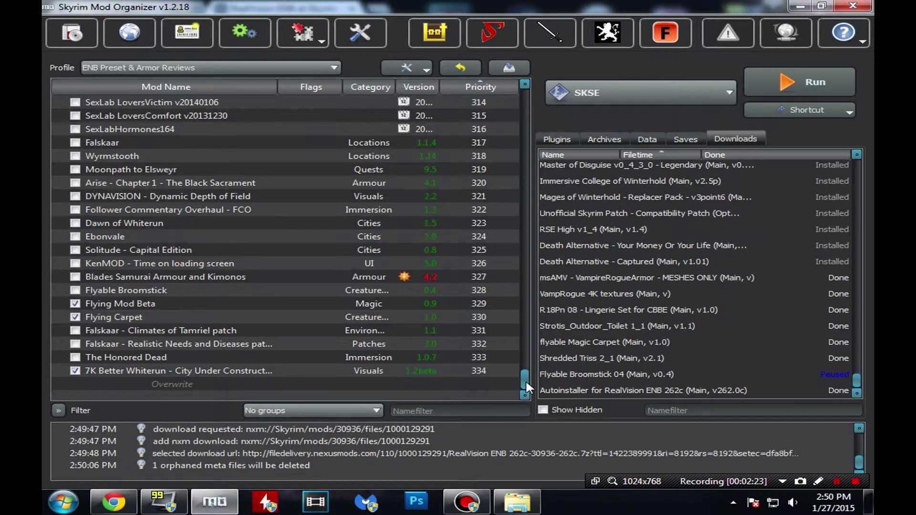
Return to the RealVision description in Chrome and read the remaining steps of the Install RealVision section.
click(131, 506)
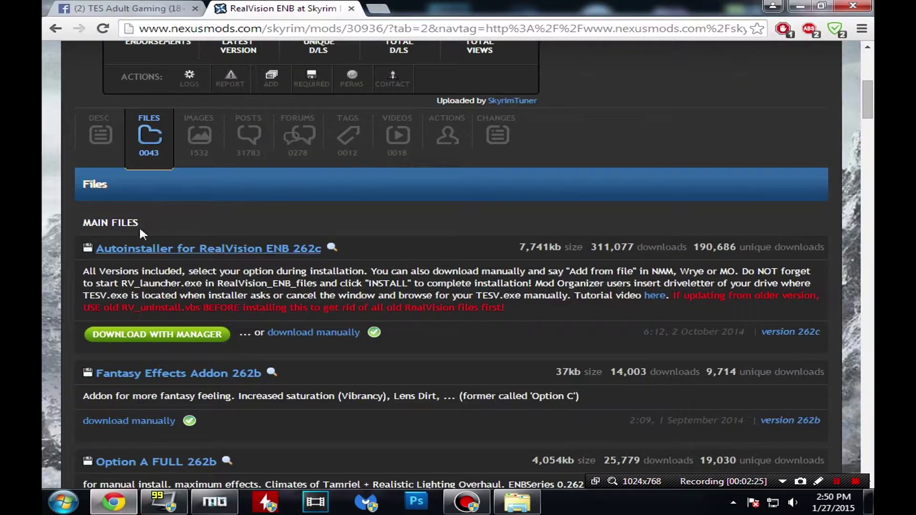
click(100, 148)
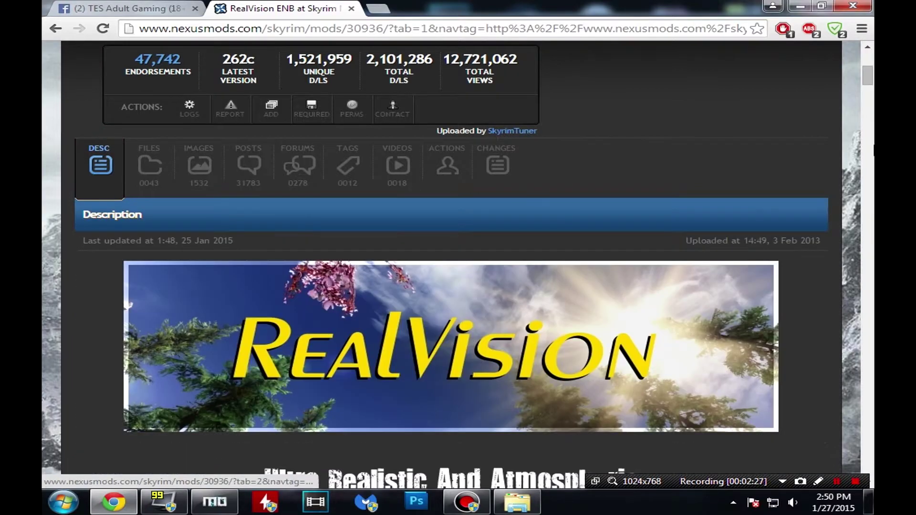
drag(867, 82, 869, 198)
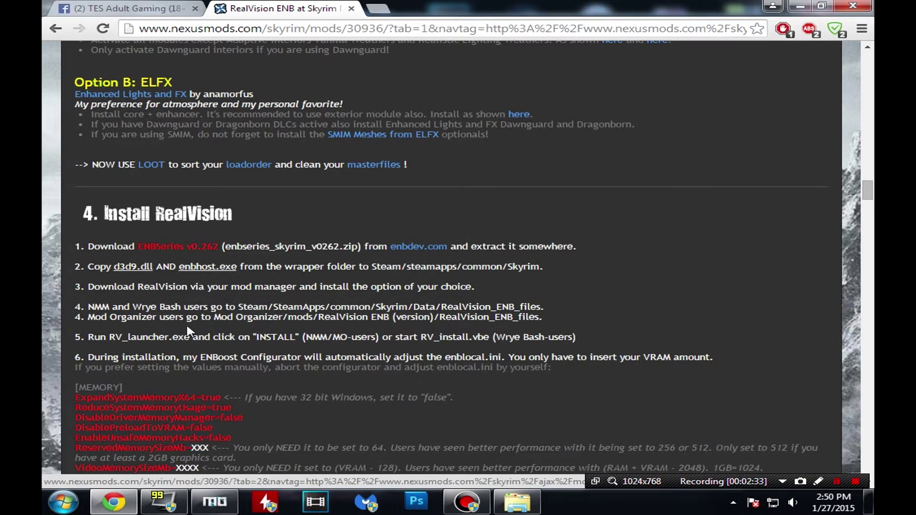
Switch to Mod Organizer, start installing the downloaded RealVision autoinstaller and choose the Opt.B FULL for ELFX version.
click(801, 6)
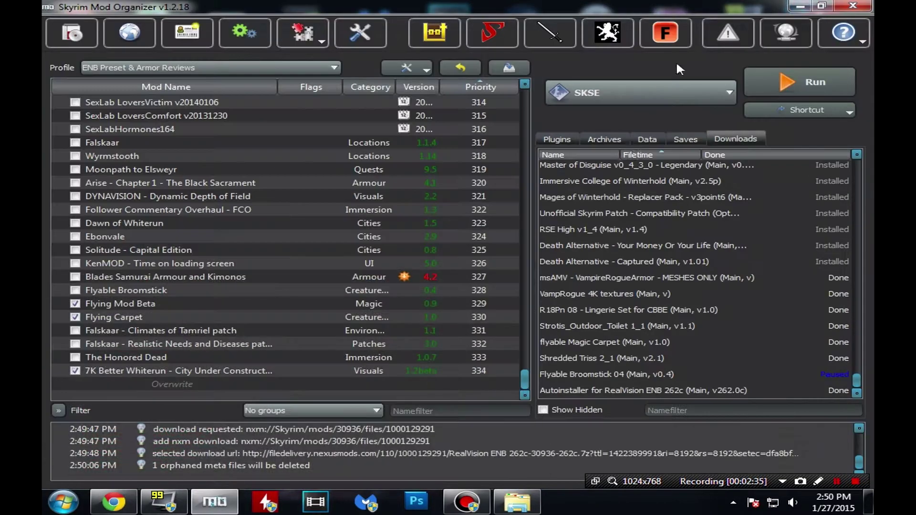
double_click(616, 388)
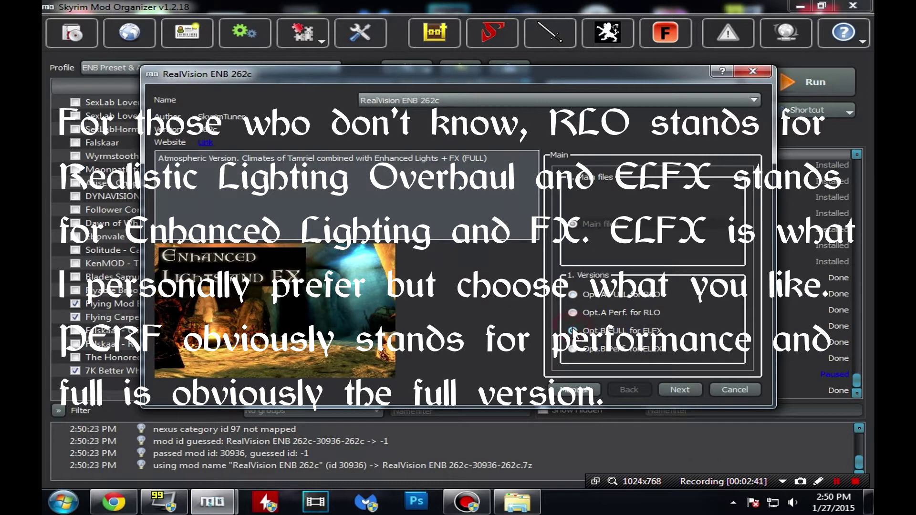
click(683, 389)
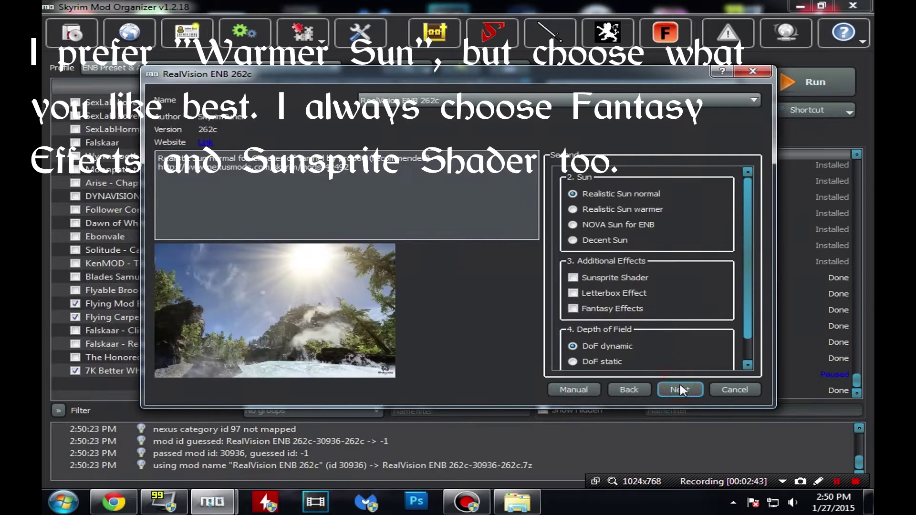
Choose Realistic Sun warmer, Sunsprite Shader, Fantasy Effects and a depth of field option, and install the mod, replacing the existing files.
click(574, 209)
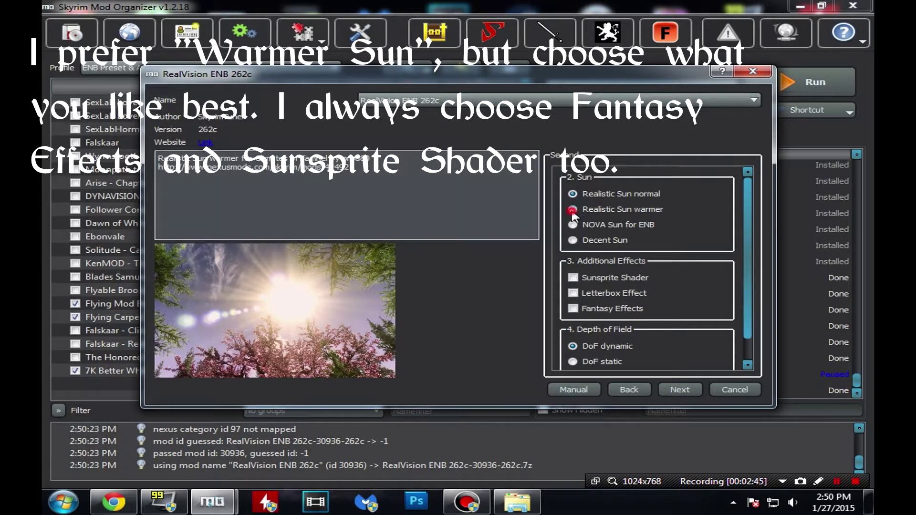
click(573, 309)
click(748, 365)
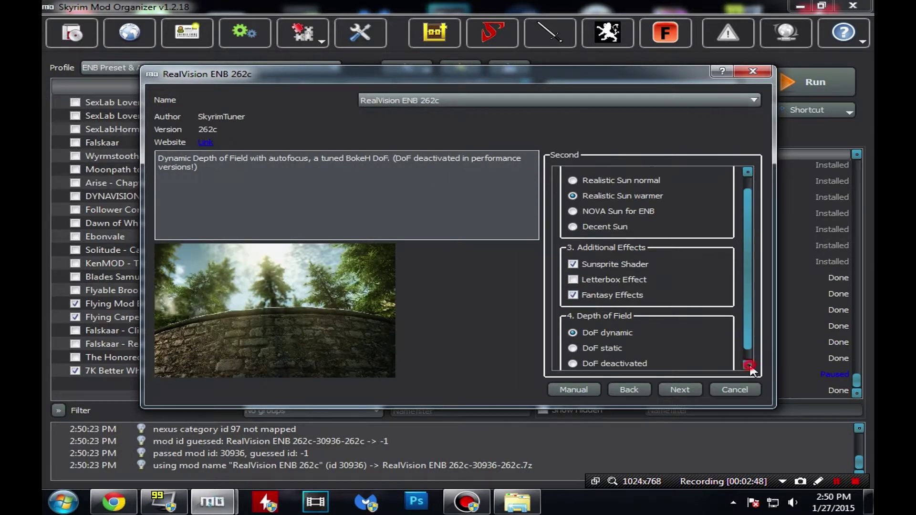
click(574, 354)
click(679, 387)
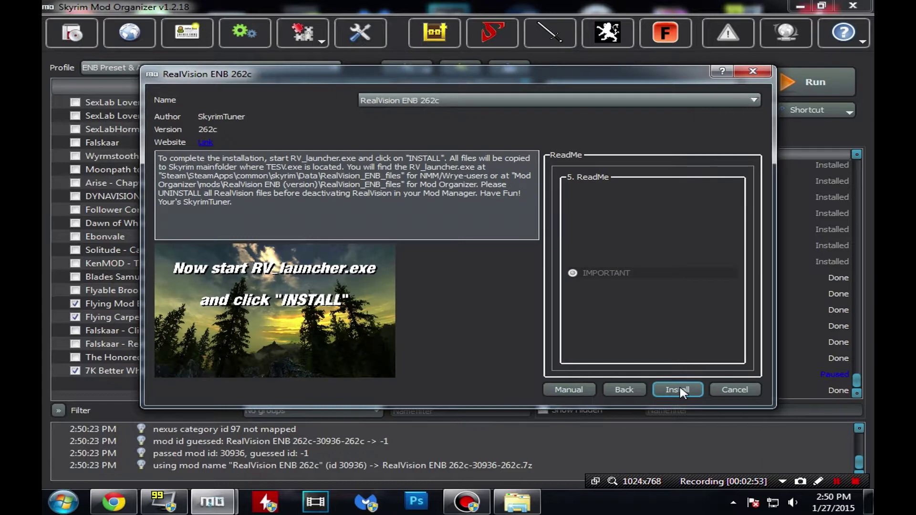
click(679, 390)
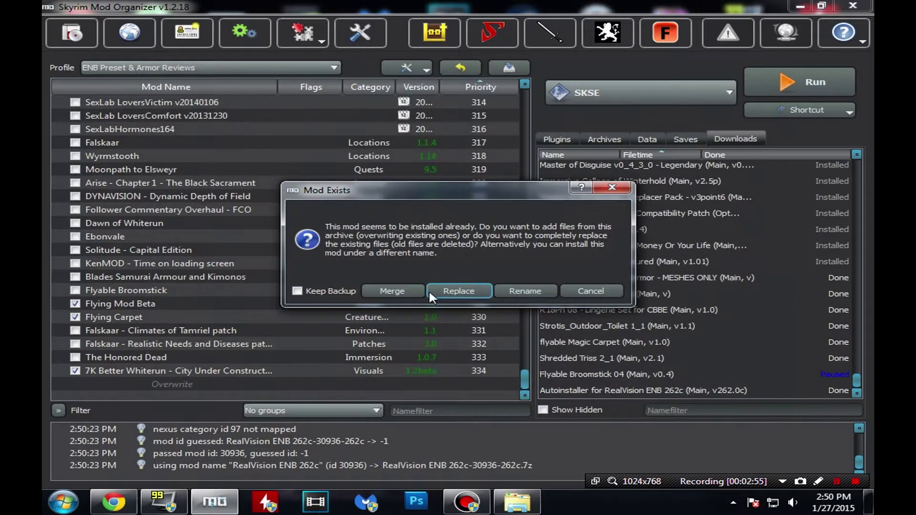
click(448, 290)
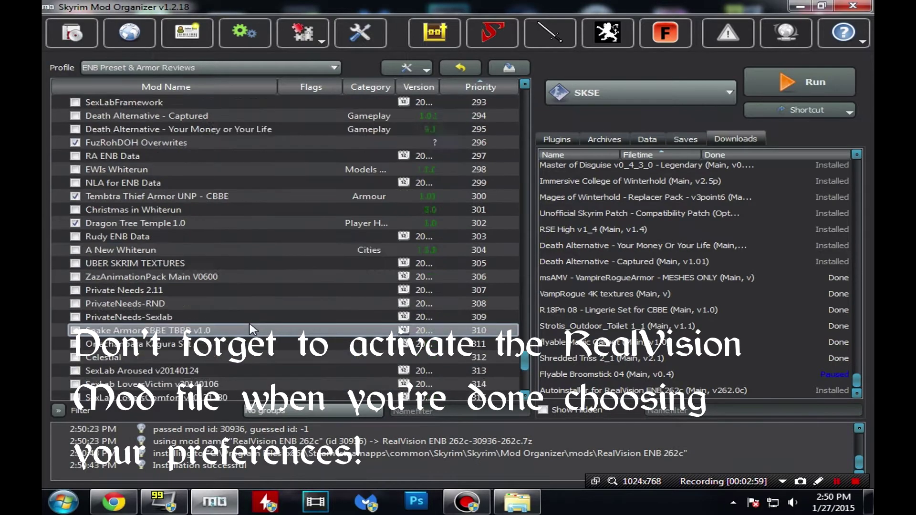
Find RealVision ENB 262c in the mod list and activate it.
scroll(253, 329, up, 6)
scroll(274, 334, up, 2)
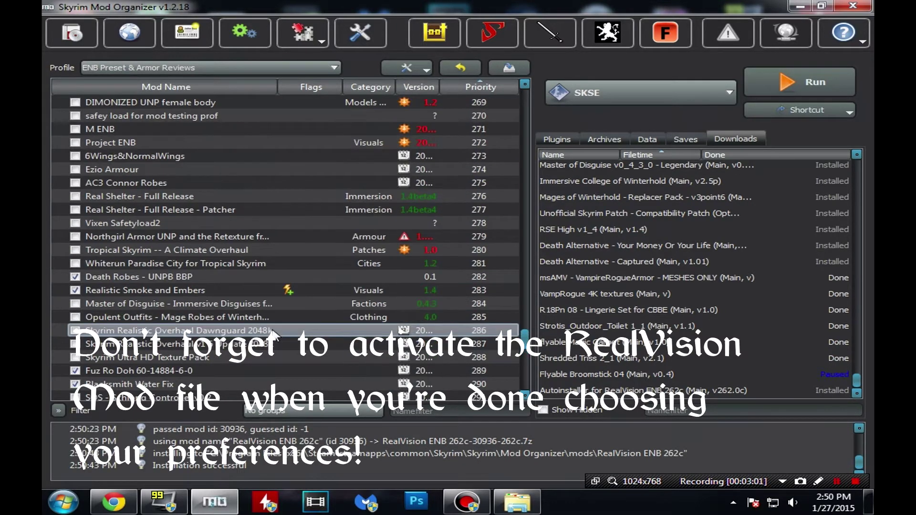
scroll(277, 324, up, 5)
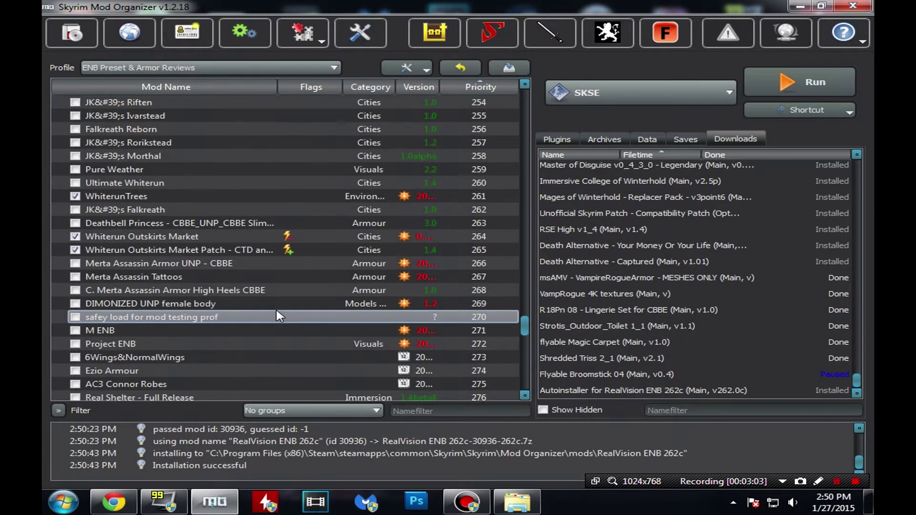
scroll(279, 317, up, 3)
scroll(284, 312, up, 2)
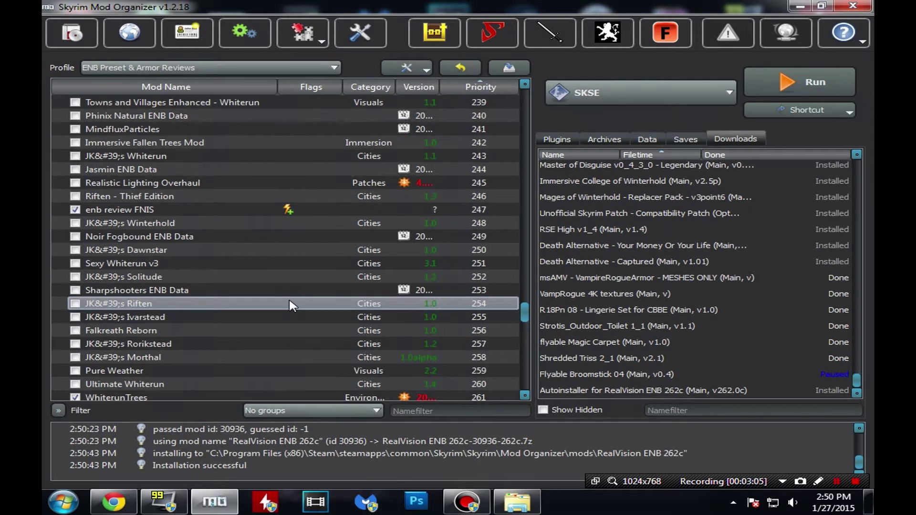
scroll(277, 298, up, 6)
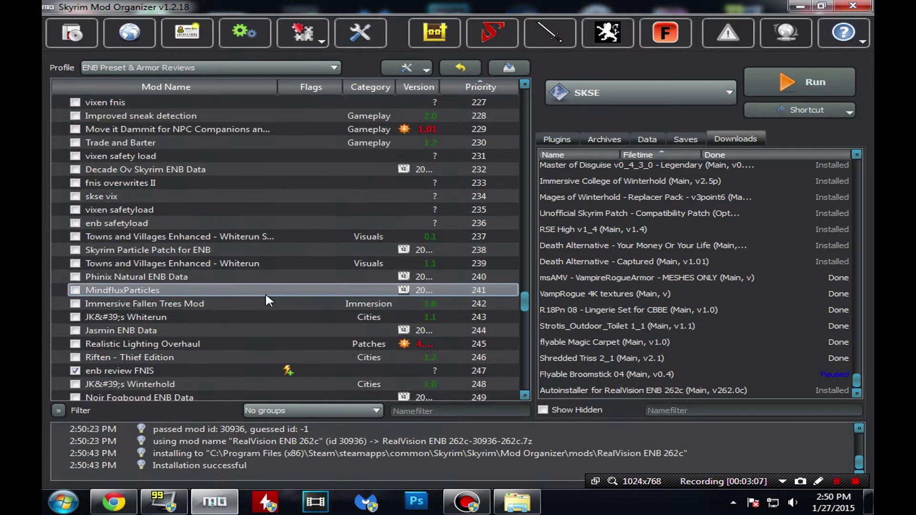
scroll(261, 289, up, 2)
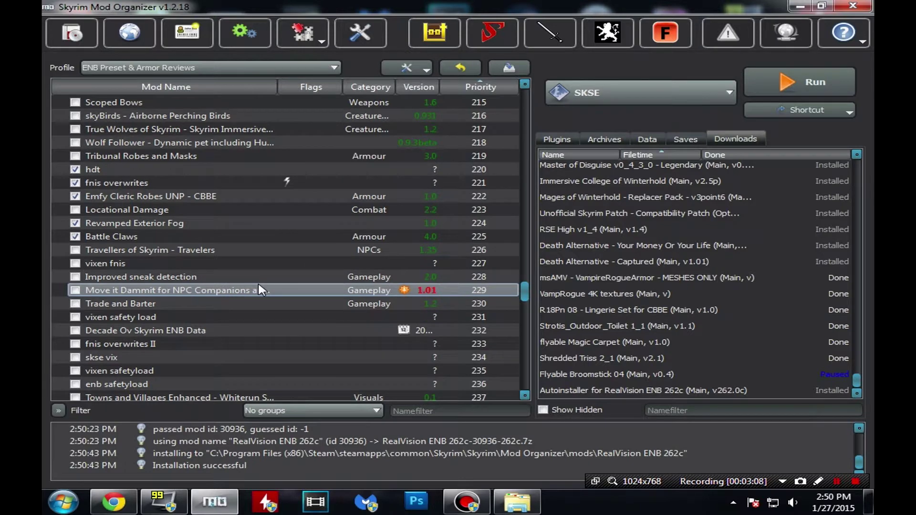
scroll(262, 290, up, 3)
scroll(261, 290, up, 7)
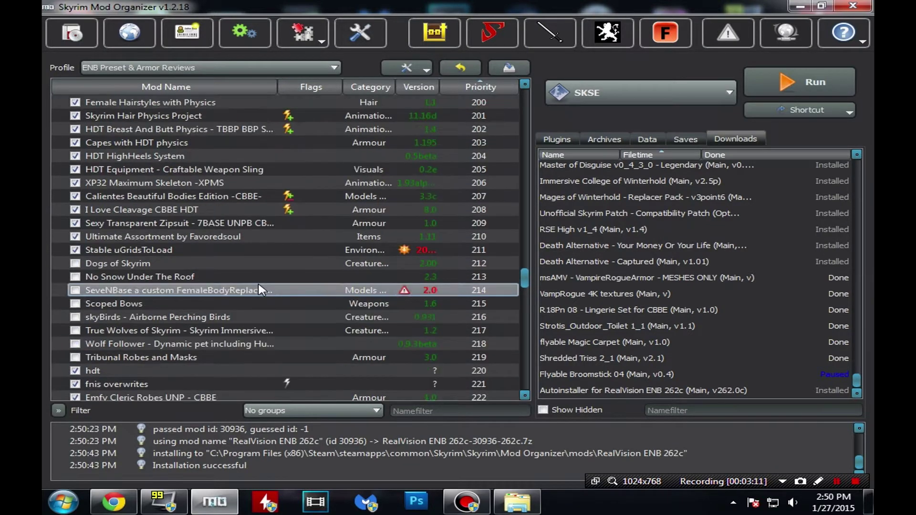
scroll(261, 290, up, 3)
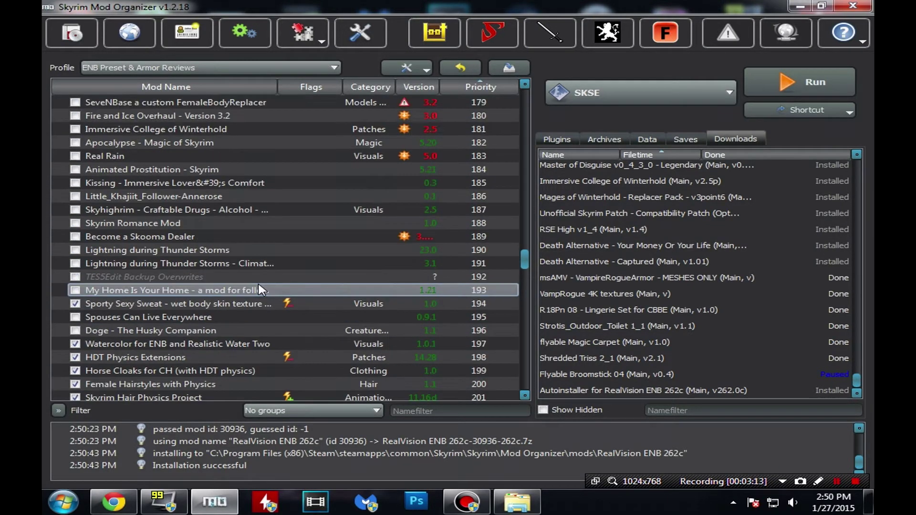
scroll(262, 289, up, 5)
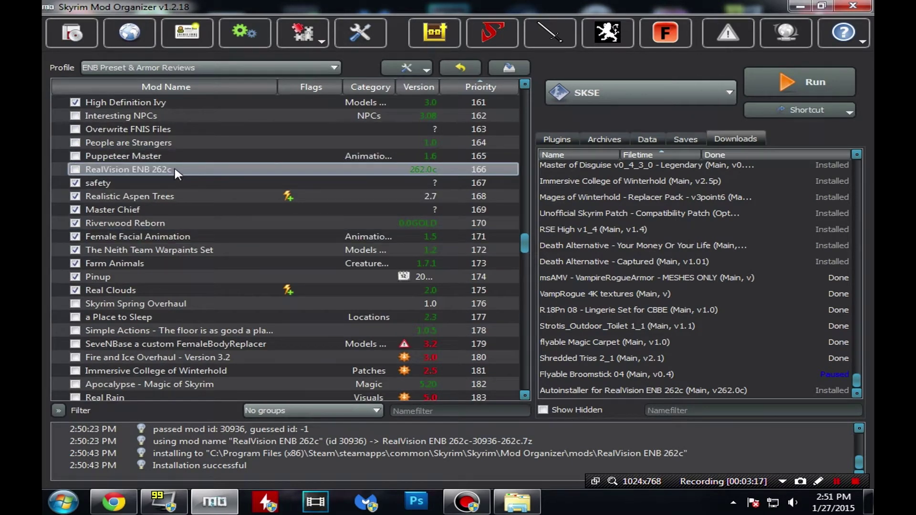
click(76, 169)
Move RealVision ENB 262c to the end of the mod list, at priority 334.
scroll(214, 166, down, 1)
scroll(82, 395, down, 20)
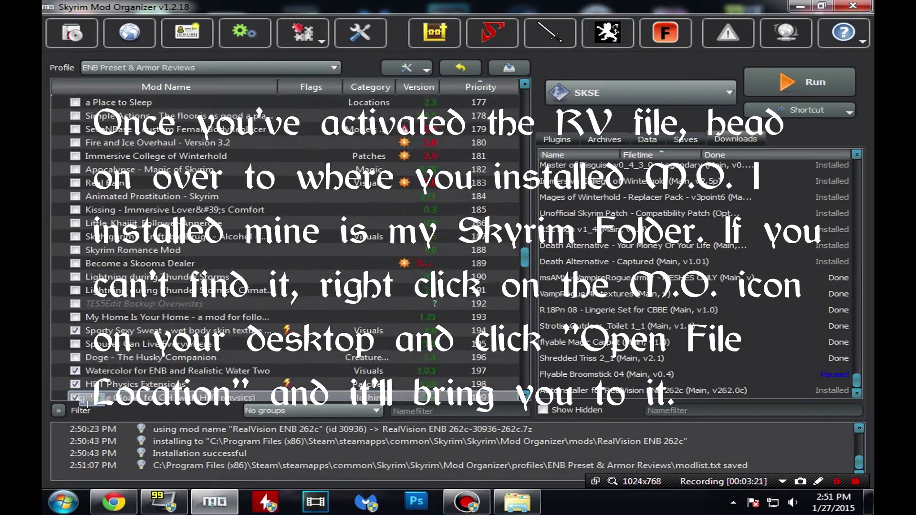
scroll(83, 400, down, 20)
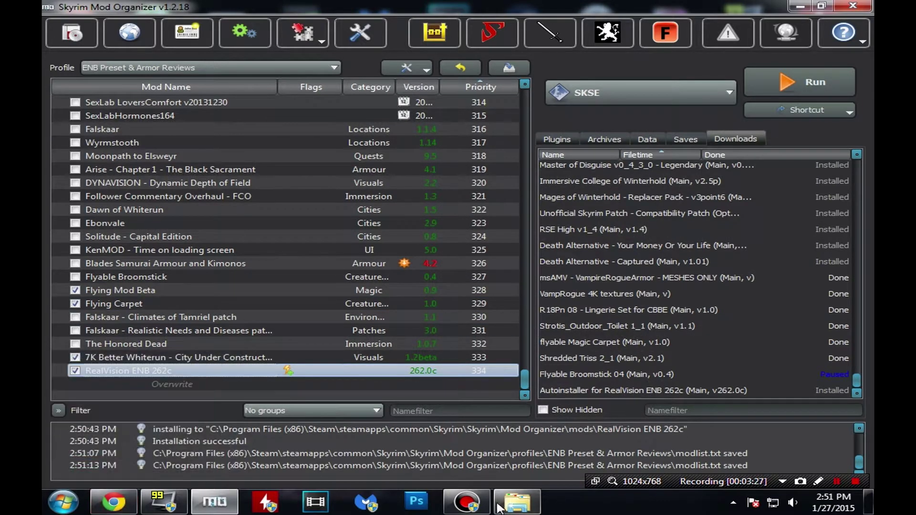
Switch to Windows Explorer and open RealVision_ENB_files inside the RealVision ENB 262c folder of Mod Organizer's mods directory.
click(517, 502)
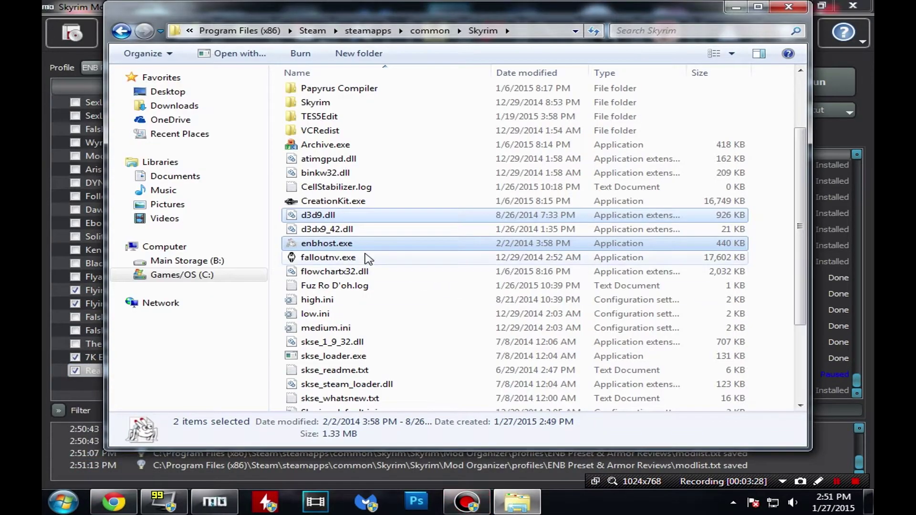
scroll(368, 239, up, 2)
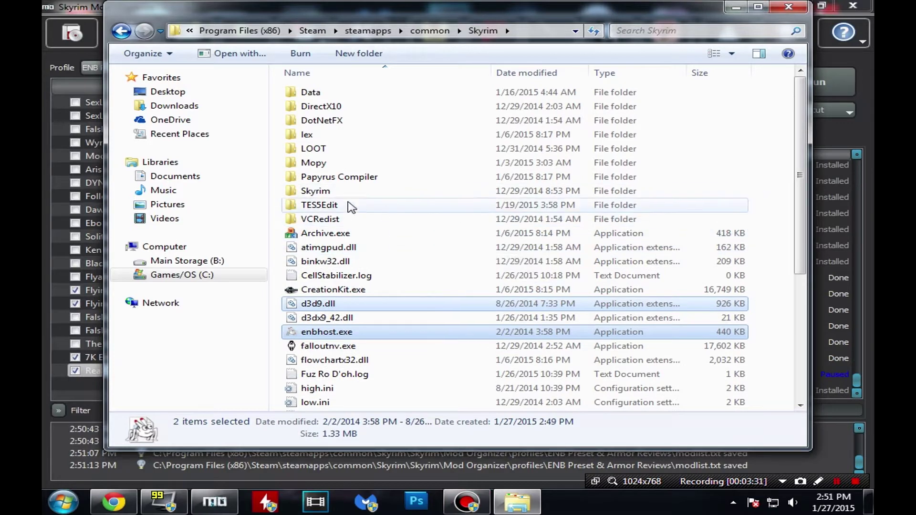
double_click(361, 192)
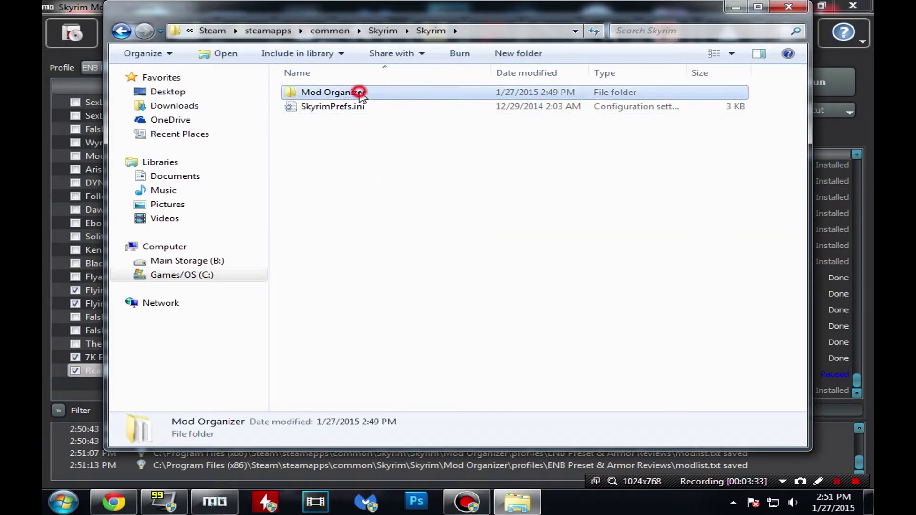
double_click(360, 93)
double_click(353, 183)
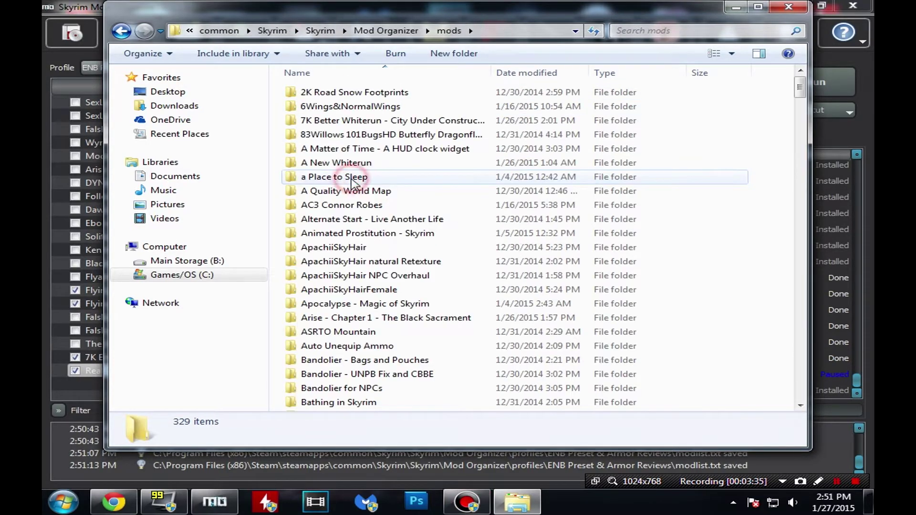
scroll(521, 266, down, 20)
drag(800, 135, 801, 281)
double_click(404, 353)
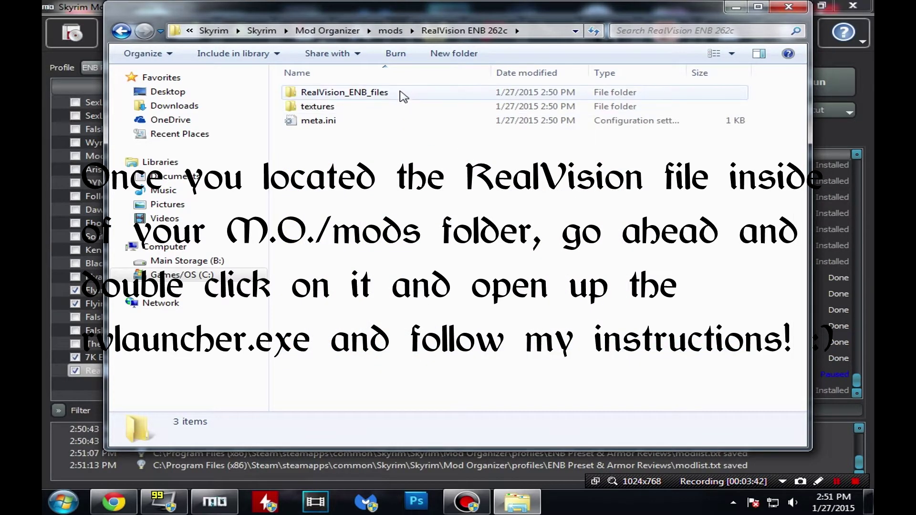
double_click(403, 97)
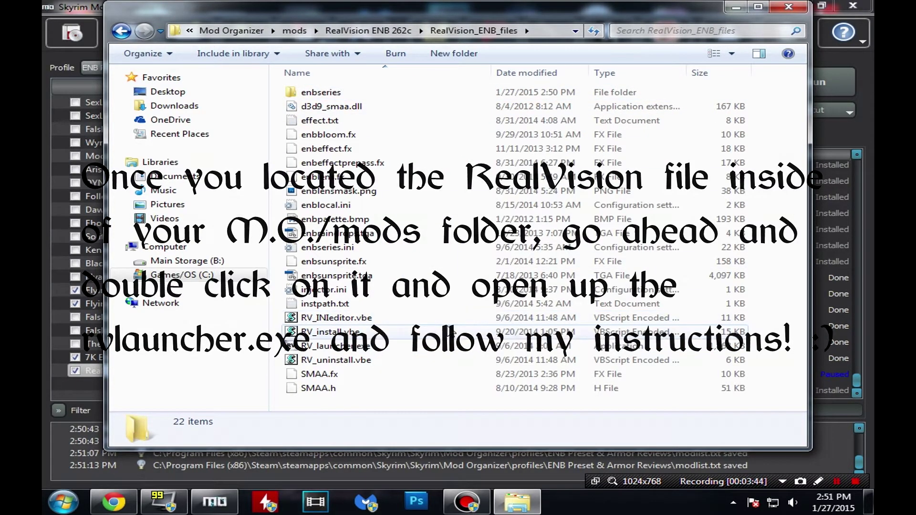
Run RV_launcher.exe, start the RealVision installation and enter c as the drive letter where TESV.exe is located.
double_click(401, 346)
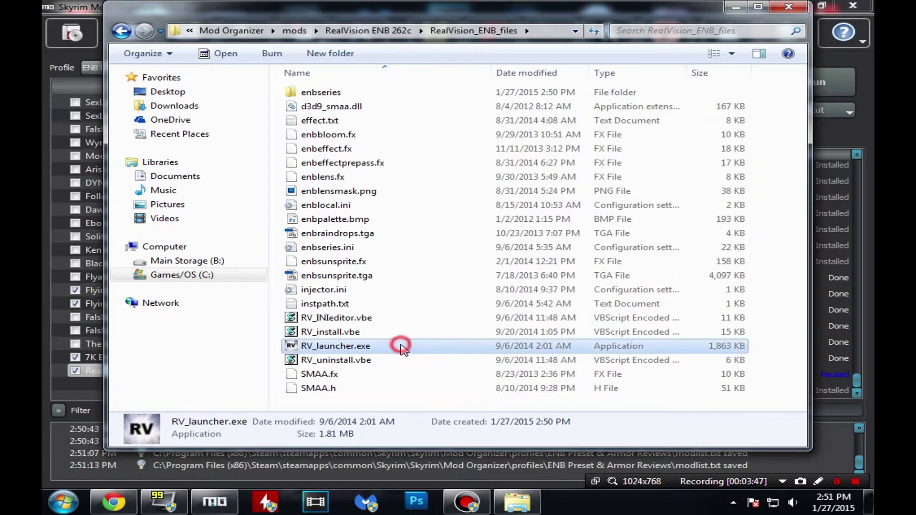
click(258, 197)
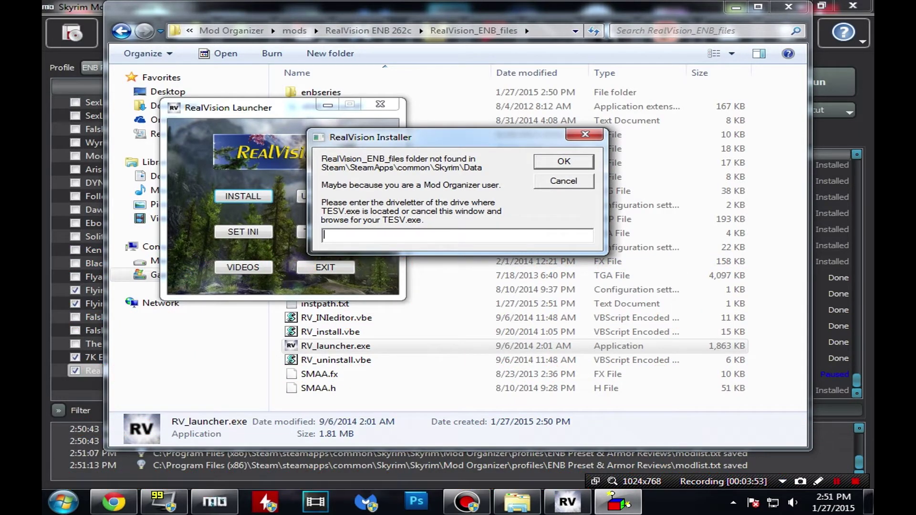
text(c)
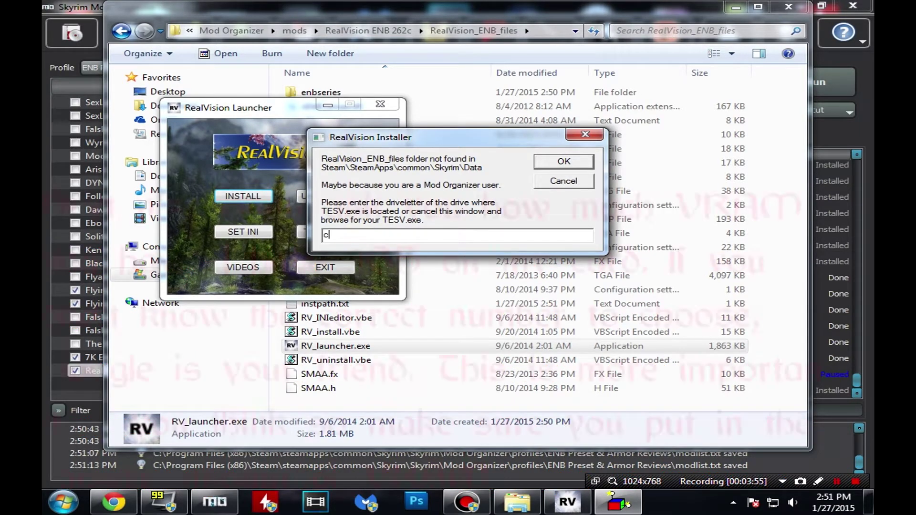
key(Return)
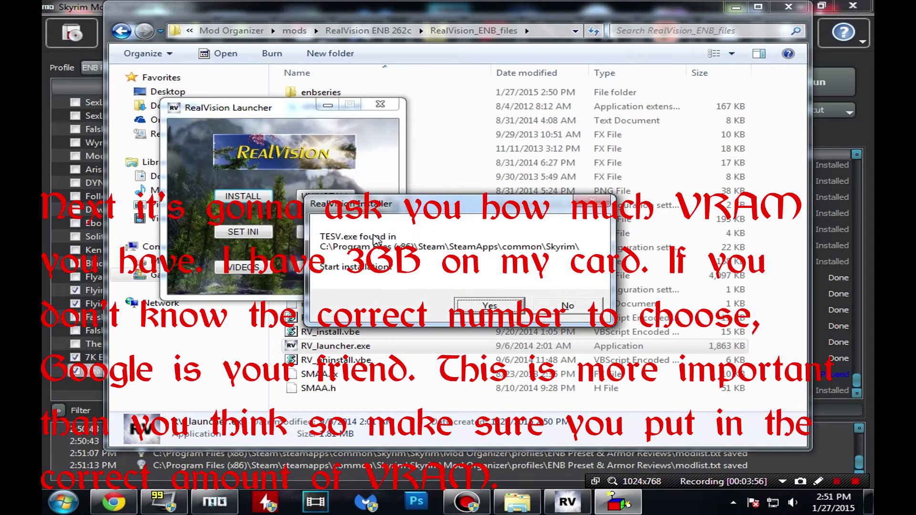
Complete the RealVision installation with 3072 MB as the dedicated VRAM amount, and dismiss the launcher and Explorer windows.
click(487, 305)
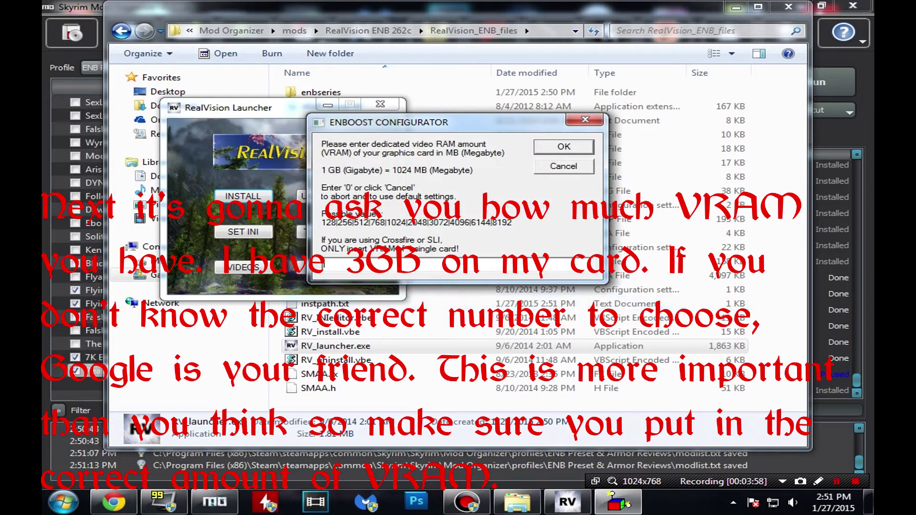
text(3072)
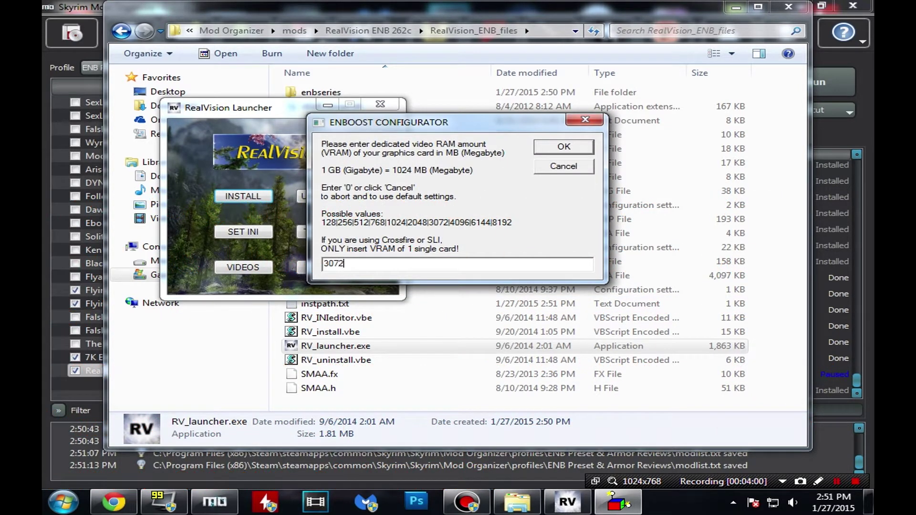
click(575, 147)
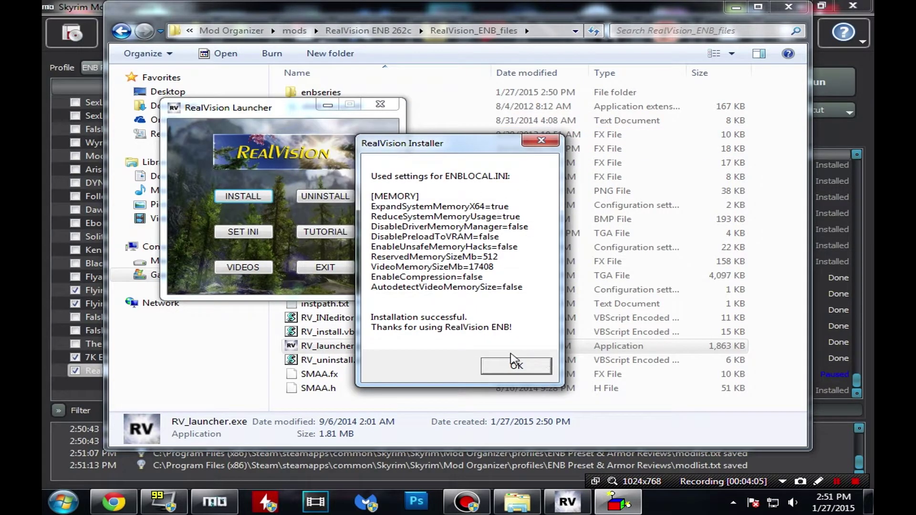
click(516, 366)
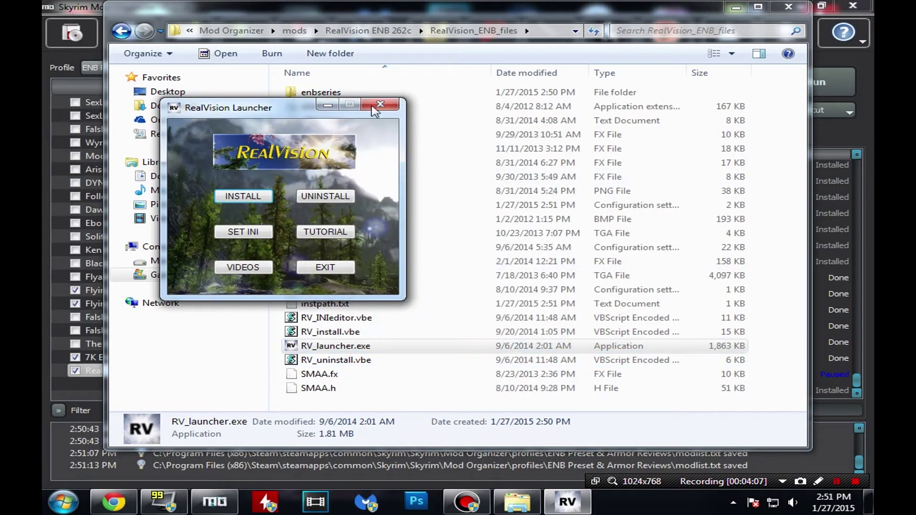
click(396, 108)
click(739, 8)
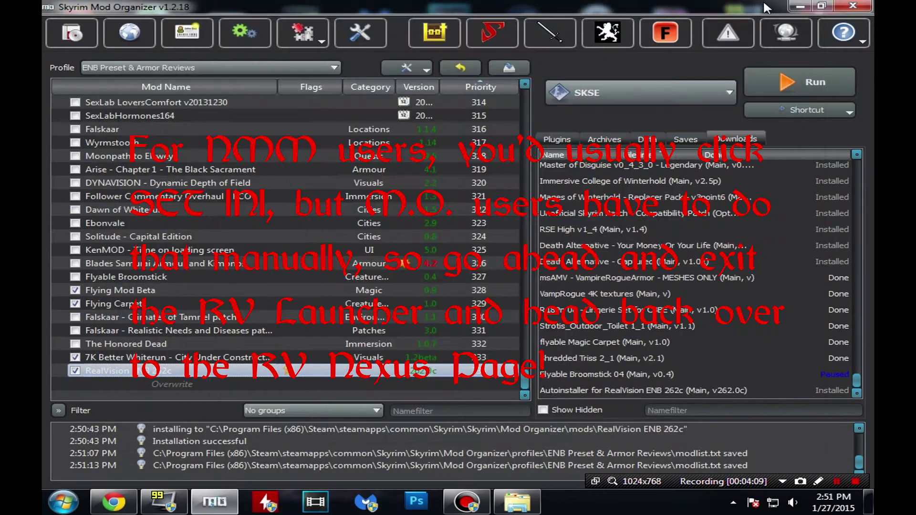
Switch to the RealVision page in Chrome, find the manual SkyrimPrefs.ini settings in the installation section and highlight the bDoDepthOfField line.
click(132, 510)
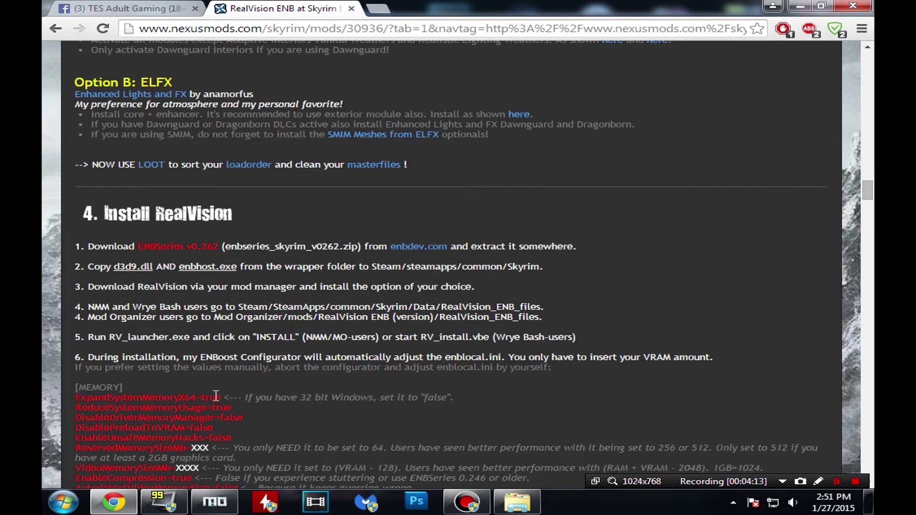
scroll(359, 342, down, 3)
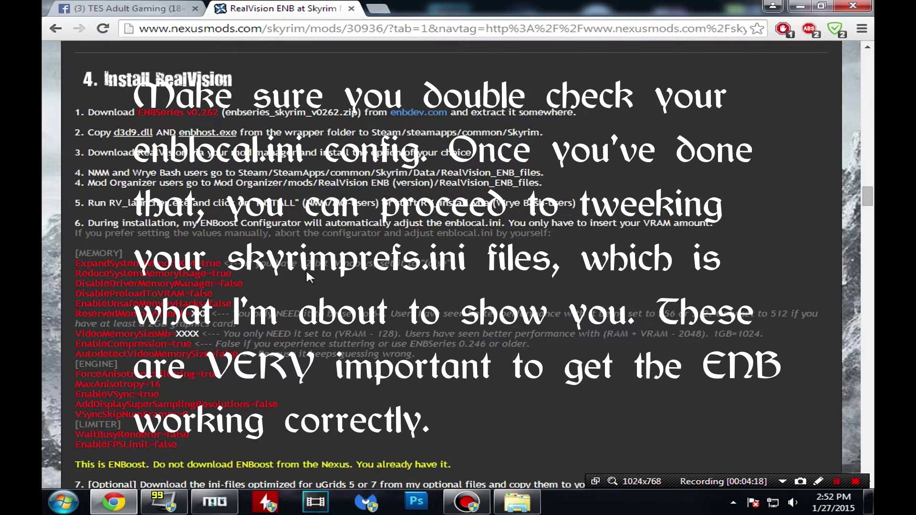
scroll(305, 268, down, 2)
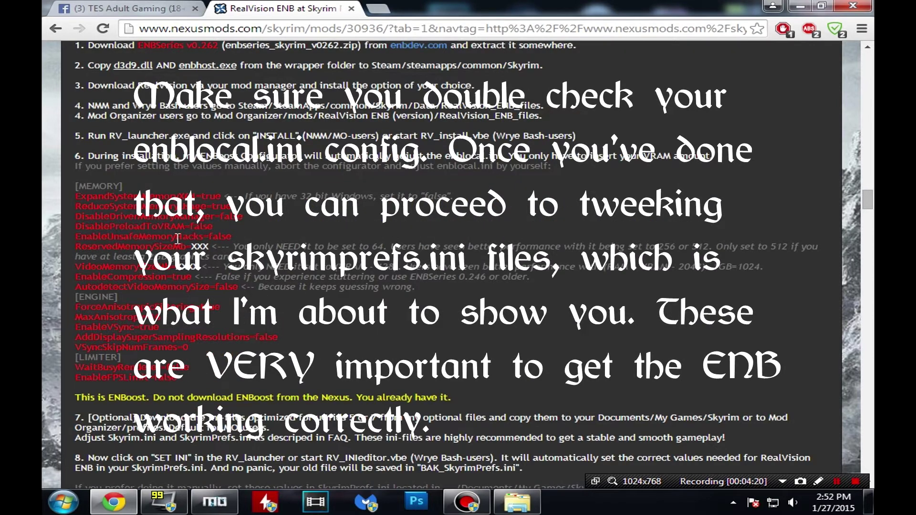
scroll(177, 238, down, 4)
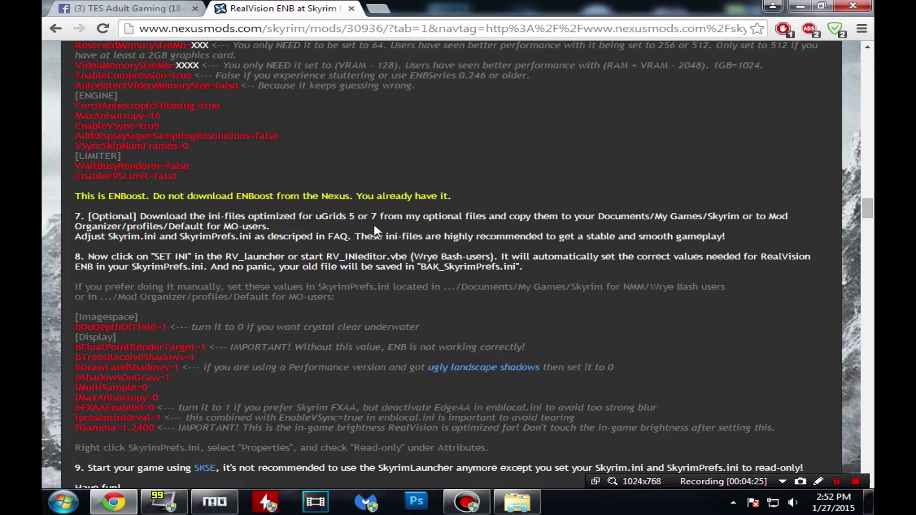
scroll(42, 350, down, 1)
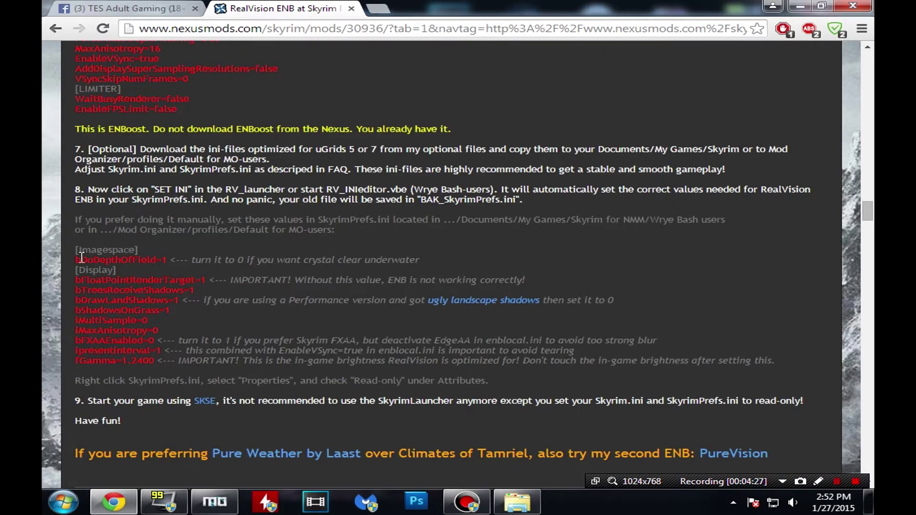
drag(77, 259, 167, 262)
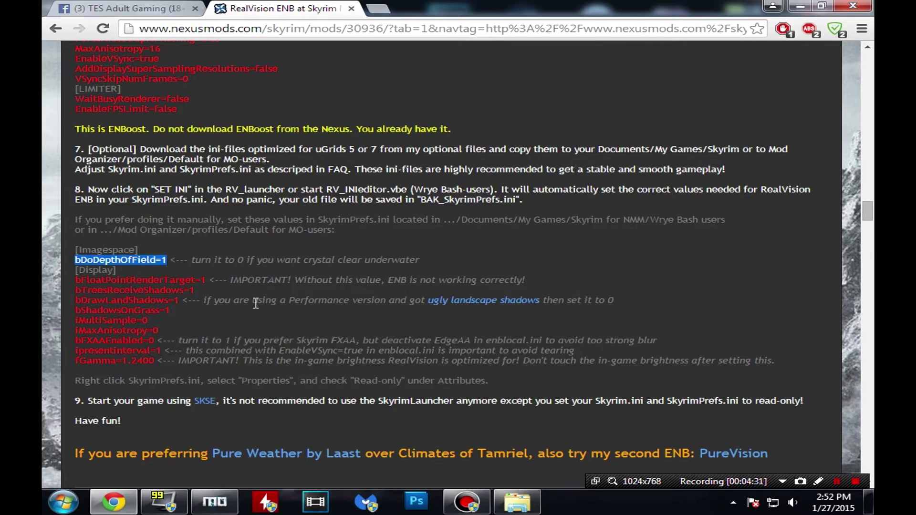
Switch to Mod Organizer, open skyrimprefs.ini in the INI Editor and highlight the bDoDepthOfField line.
click(215, 501)
click(316, 37)
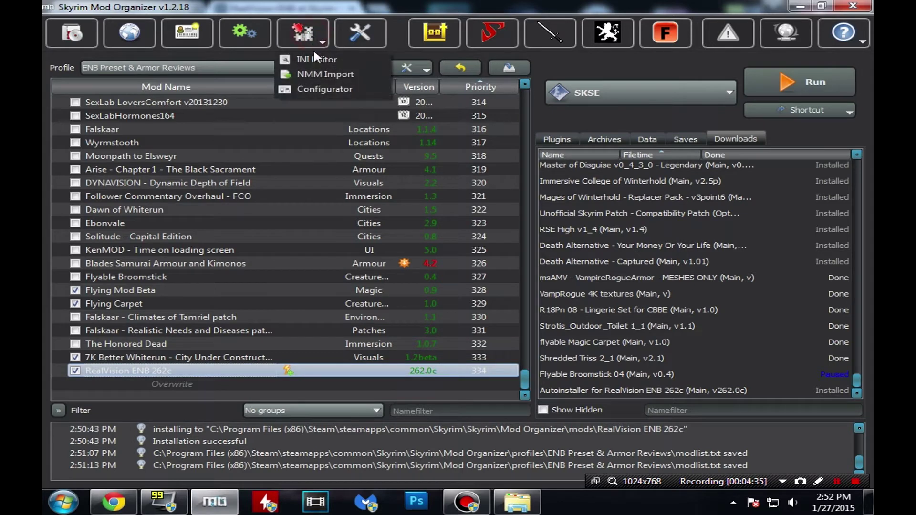
click(322, 61)
click(329, 102)
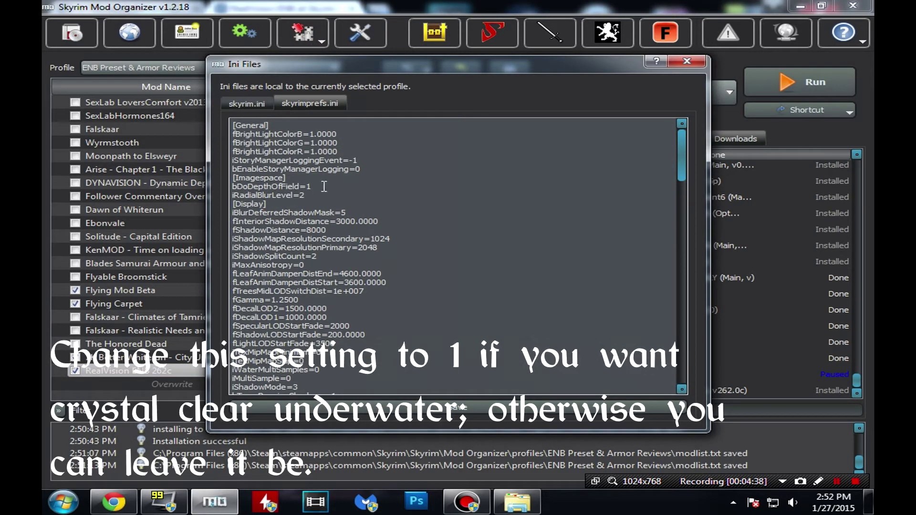
click(324, 186)
drag(315, 186, 231, 187)
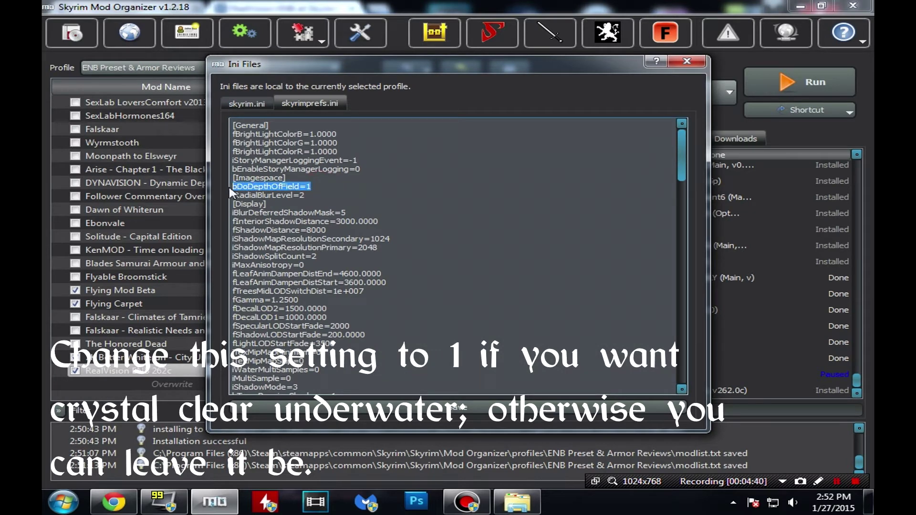
Compare the bFloatPointRenderTarget line in skyrimprefs.ini with the setting recommended on the RealVision page in Chrome.
click(114, 502)
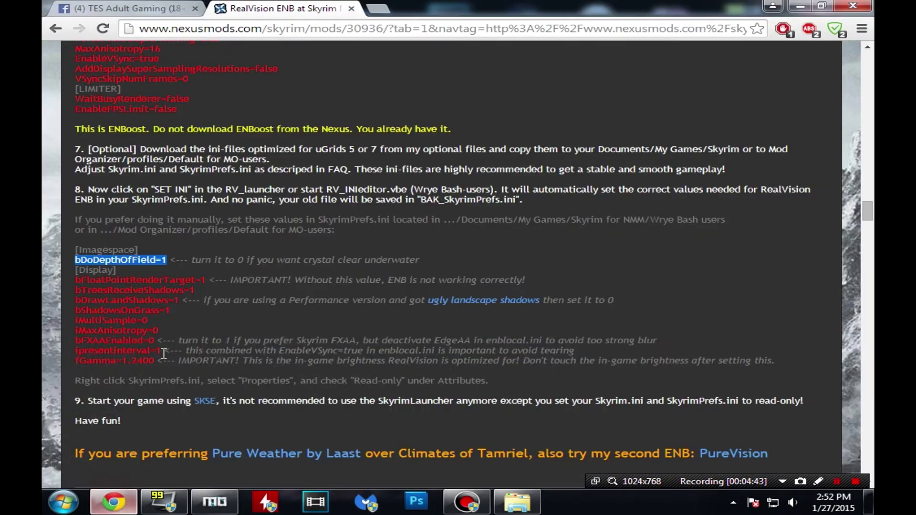
drag(207, 279, 75, 280)
click(214, 501)
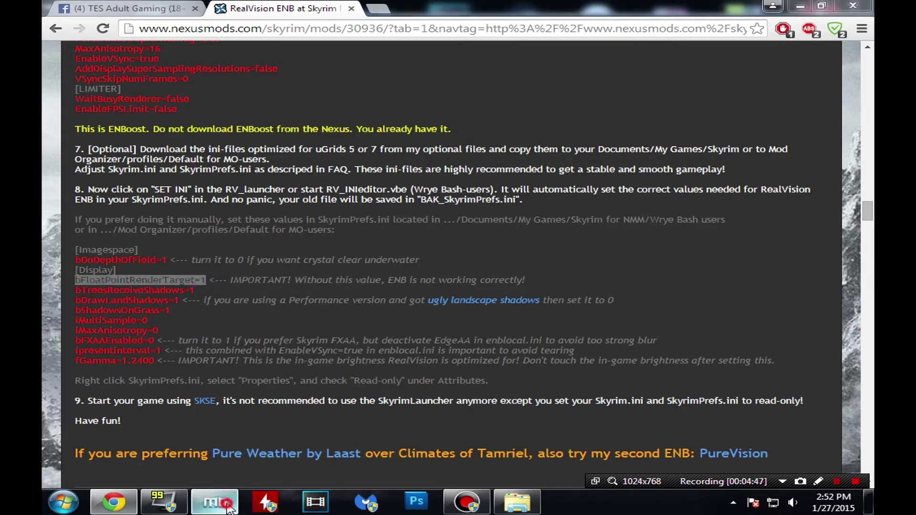
scroll(387, 299, down, 5)
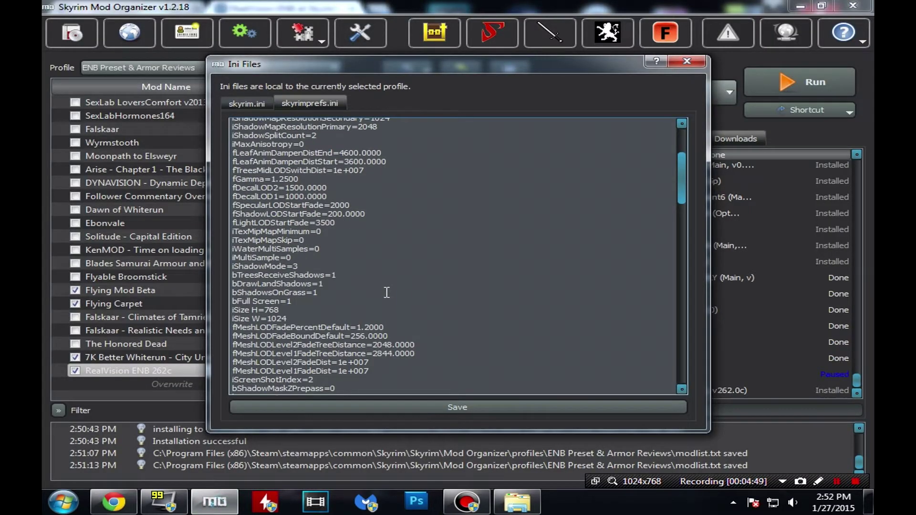
scroll(387, 294, down, 3)
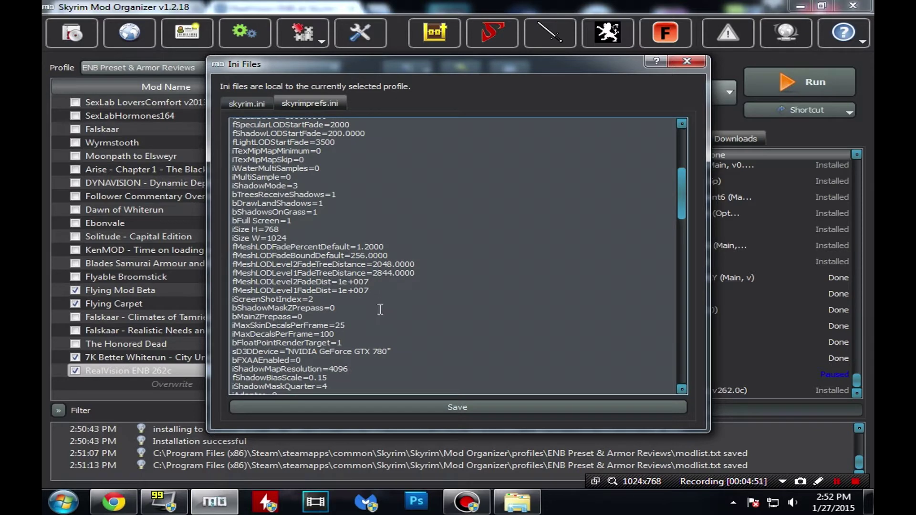
drag(351, 343, 232, 343)
Compare the bTreesReceiveShadows line in skyrimprefs.ini with the setting recommended on the RealVision page in Chrome.
click(113, 502)
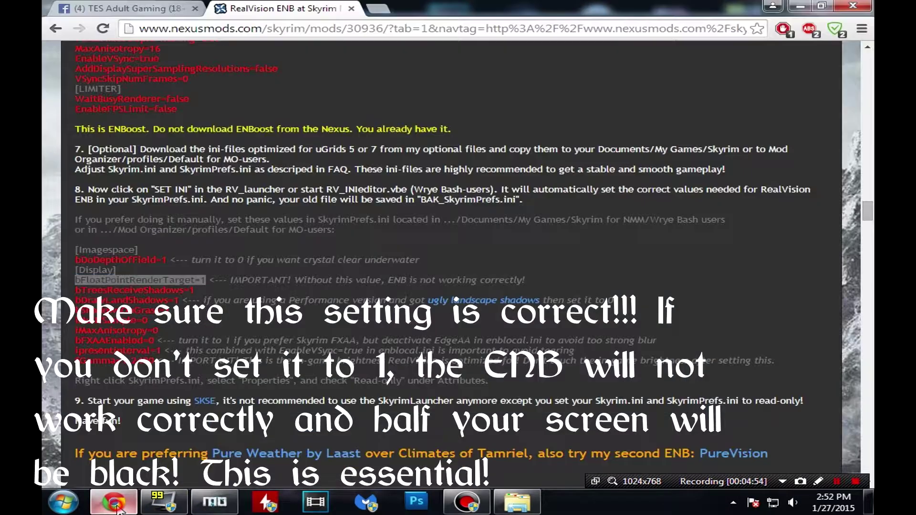
double_click(158, 290)
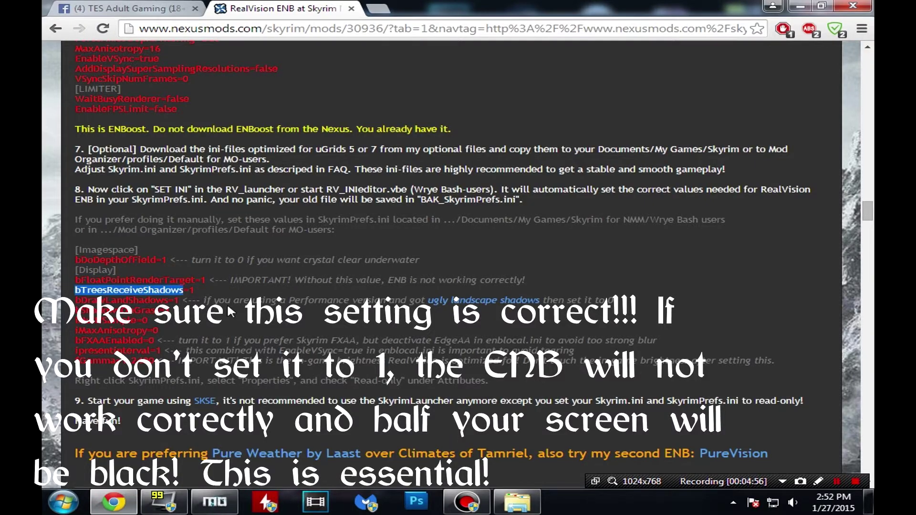
click(114, 502)
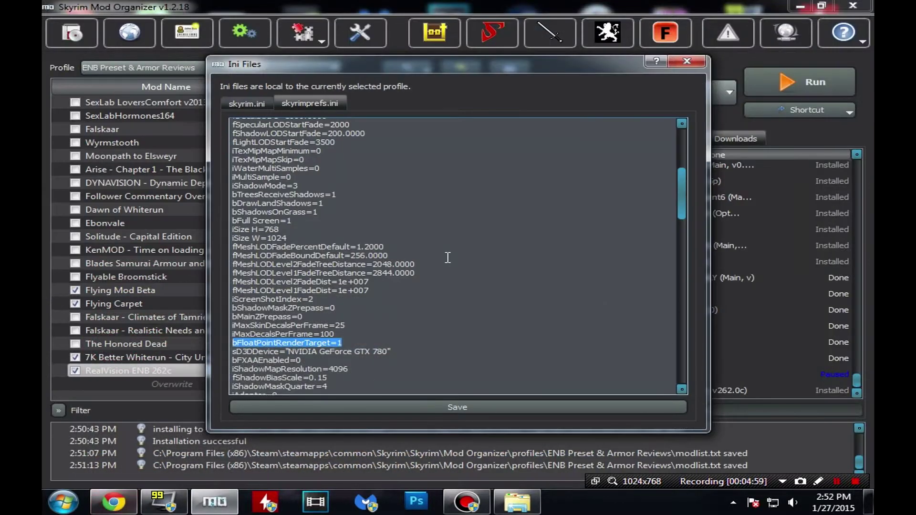
drag(343, 193, 230, 195)
Switch to the RealVision page in Chrome and highlight the recommended bDrawLandShadows setting.
click(114, 502)
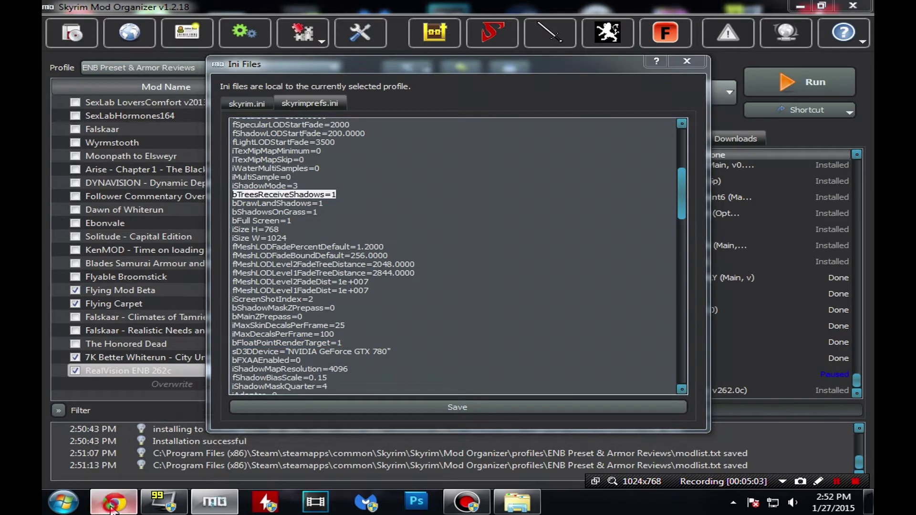
drag(183, 300, 71, 302)
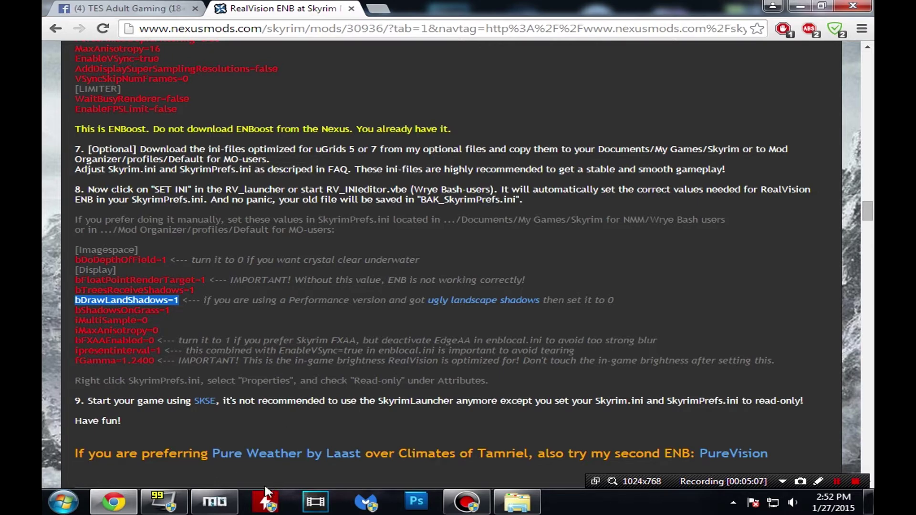